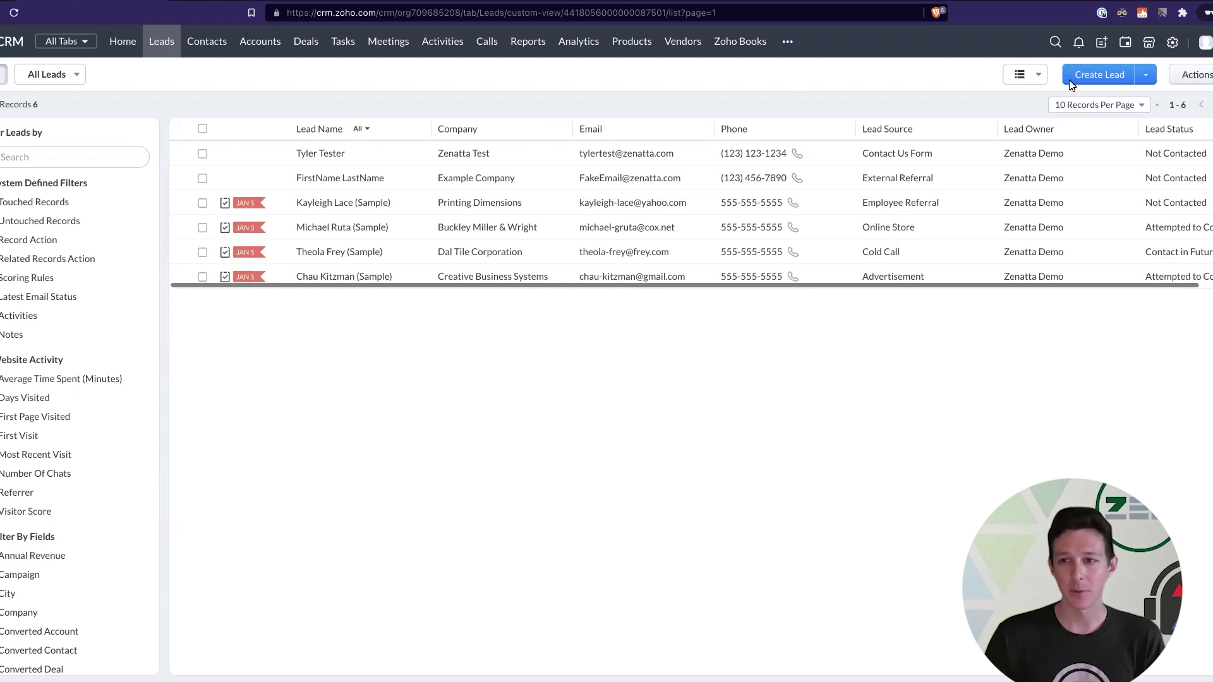
Step: Go from Setup to Automation > Scoring Rules and read how scores are calculated
click(1172, 43)
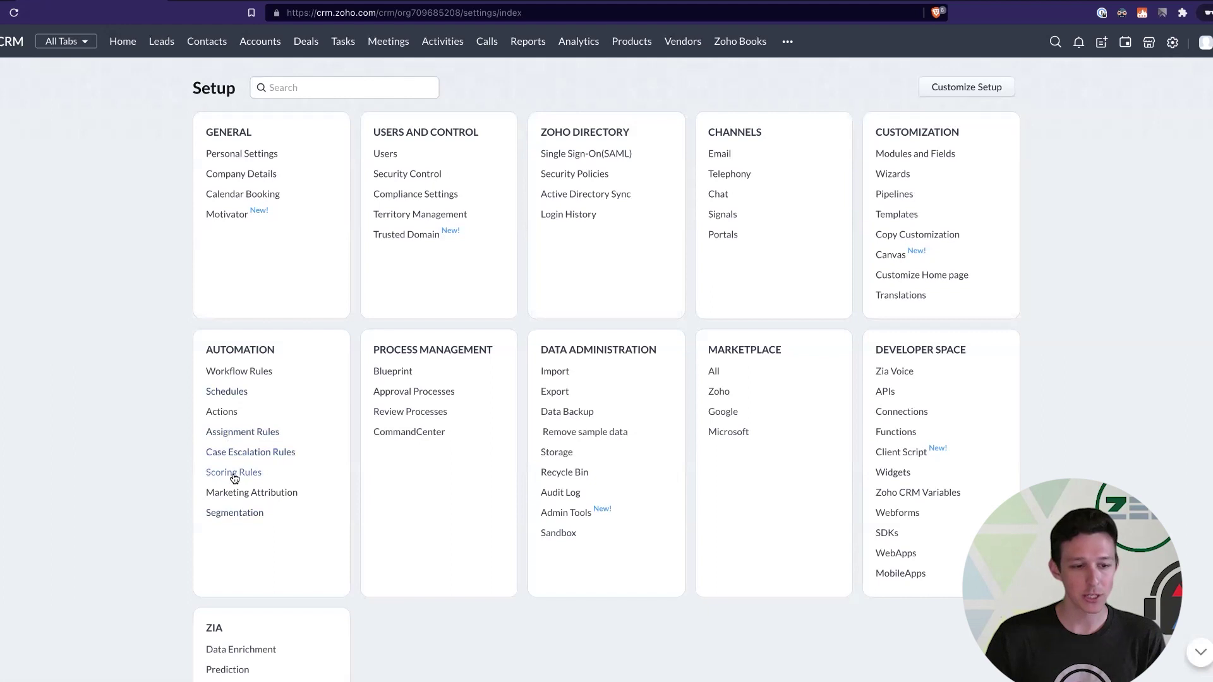
drag(196, 472, 271, 474)
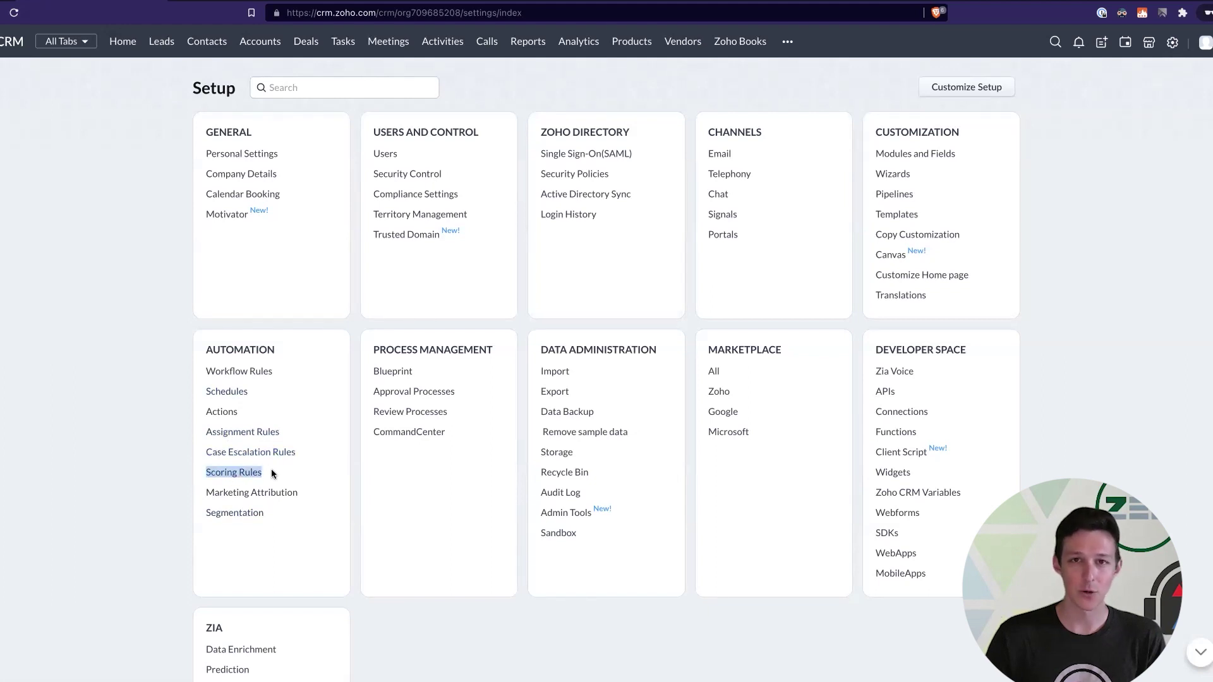
click(246, 478)
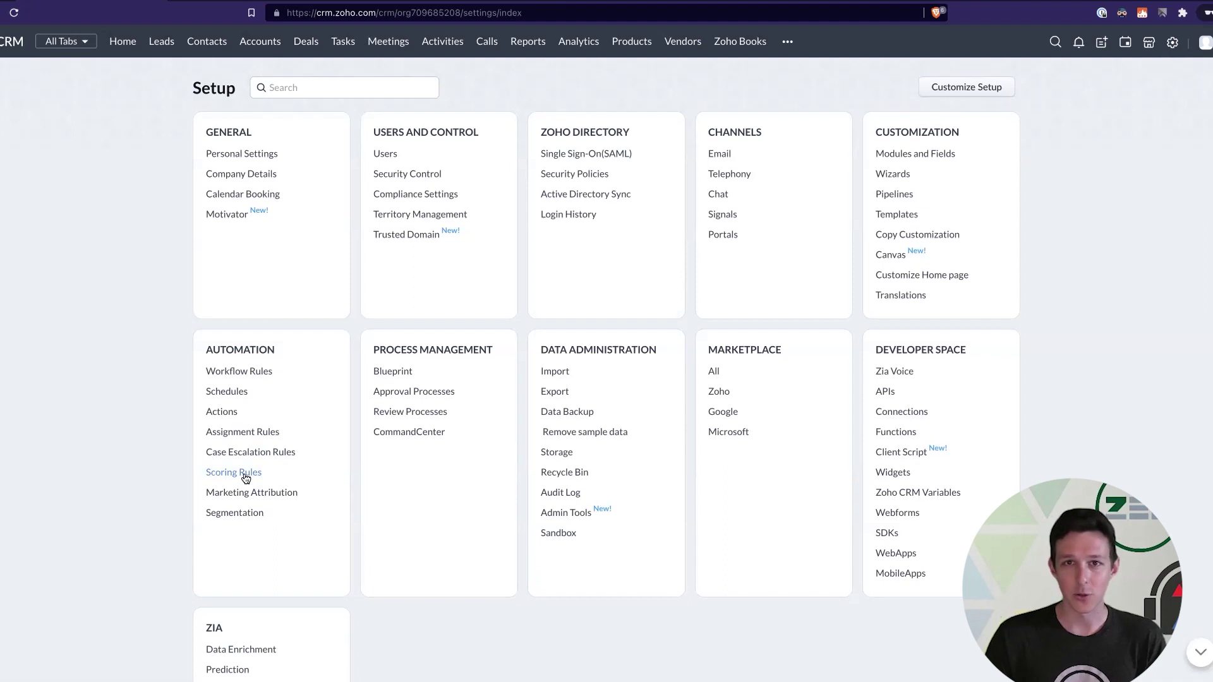
click(246, 479)
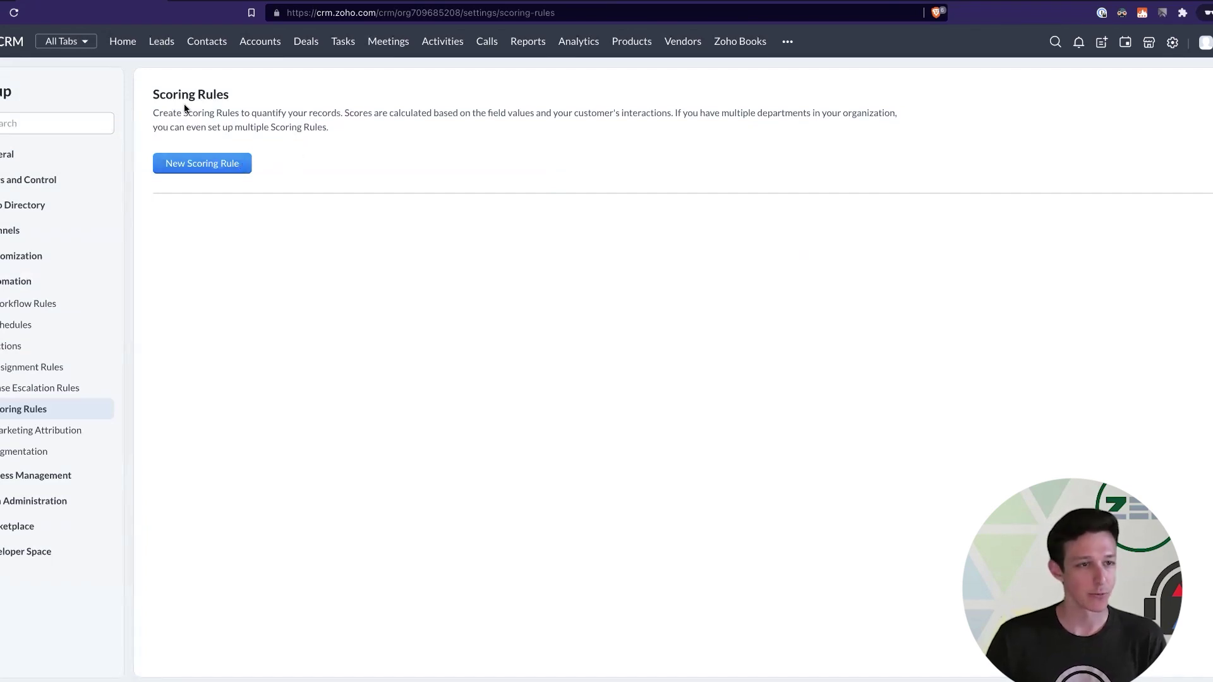
drag(156, 113, 684, 114)
click(299, 113)
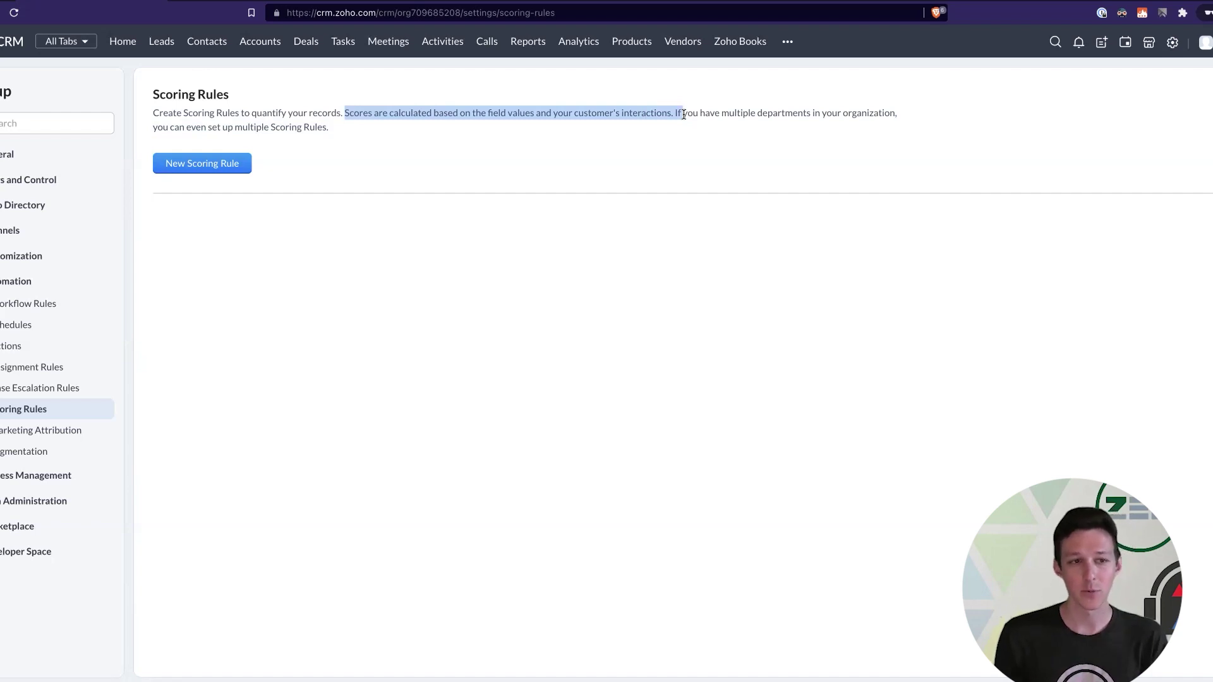
Step: Create 'Example Lead Scoring Rule' for the Leads module with All Layouts and continue to criteria
click(608, 129)
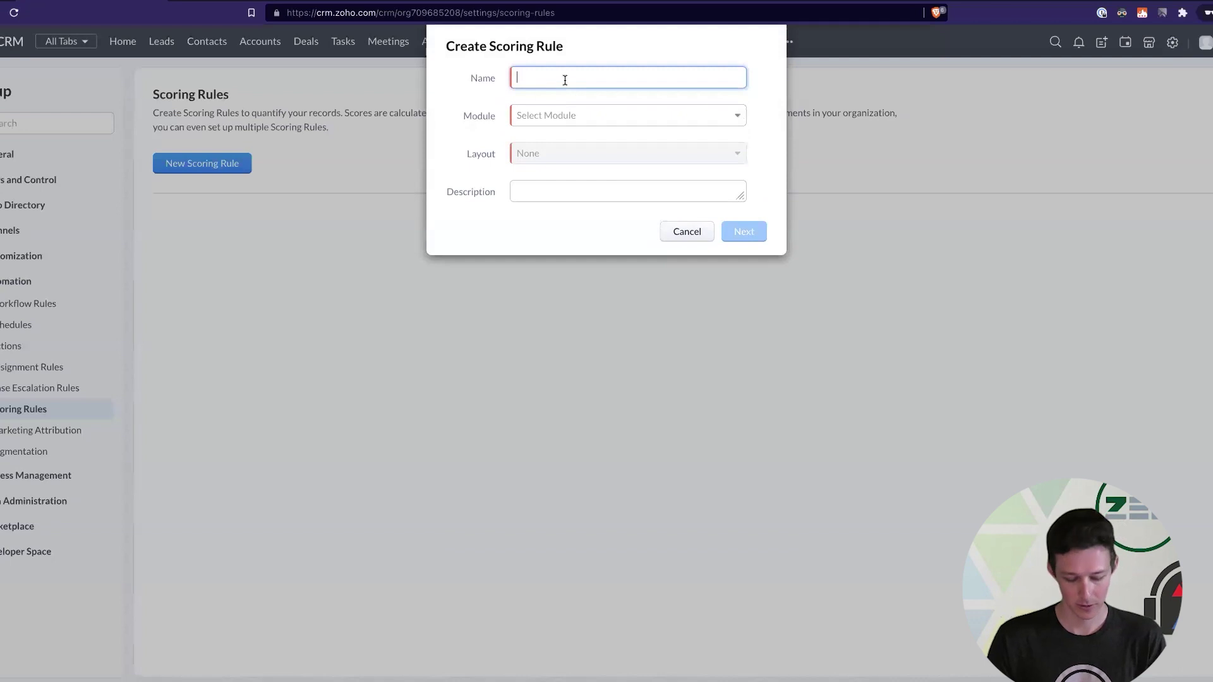
text(Example Lead S)
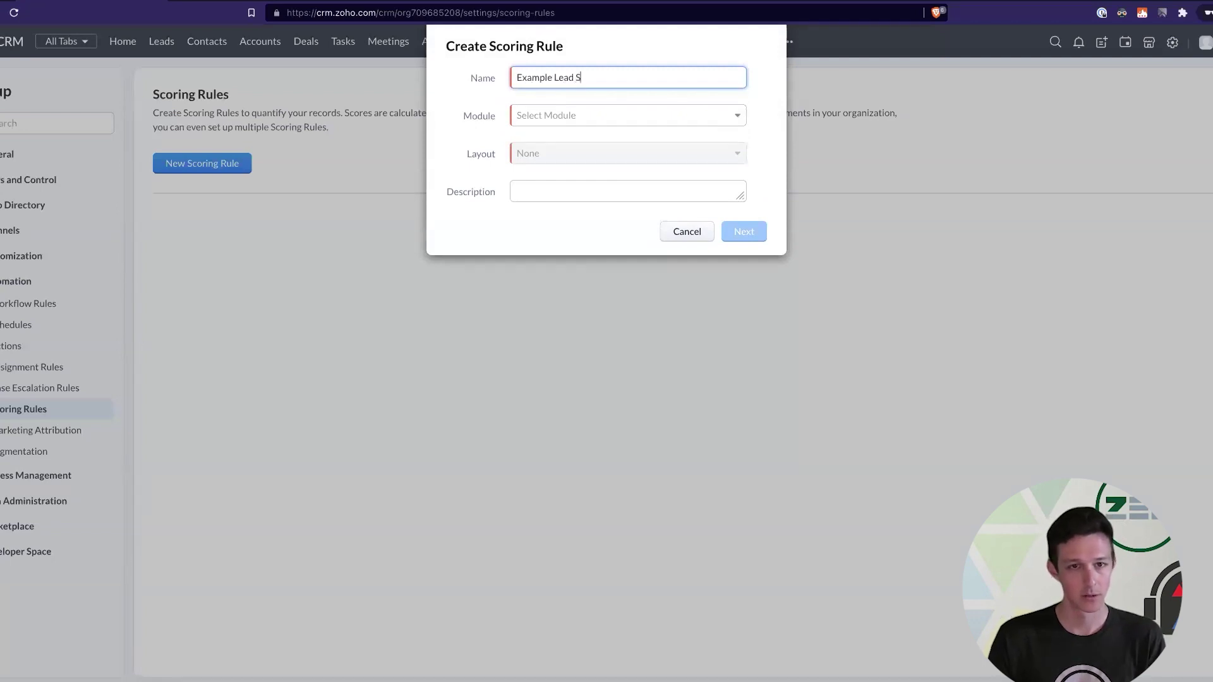
text(coring Rul)
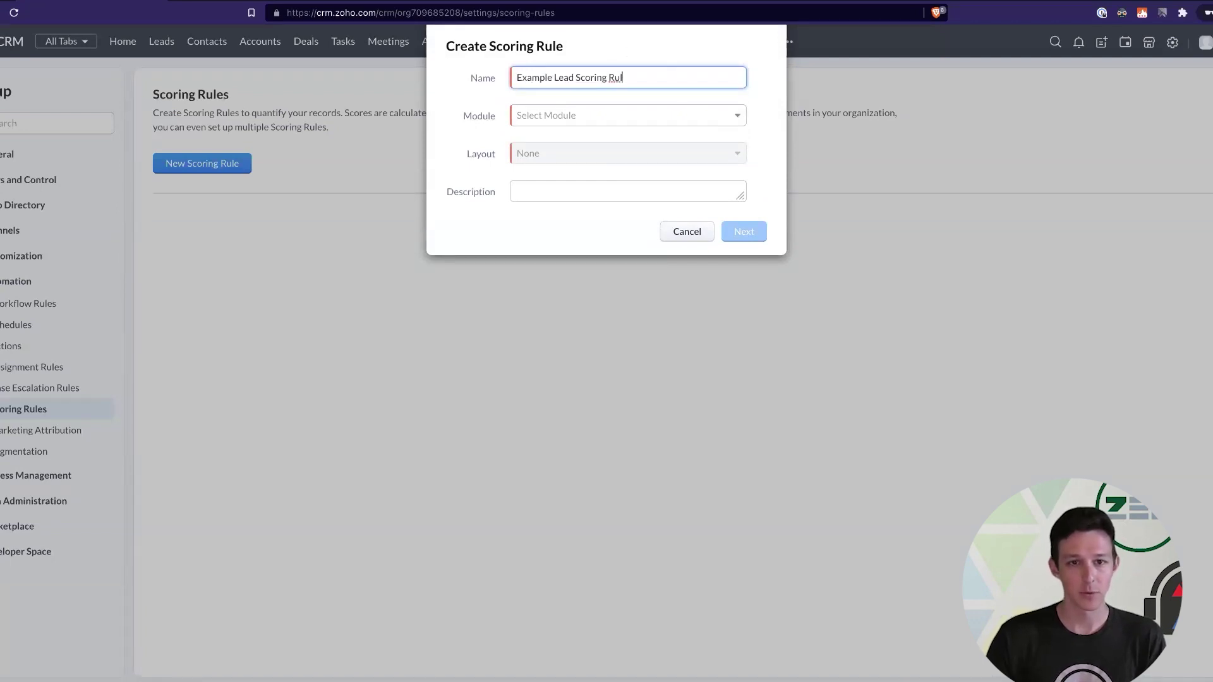
text(e)
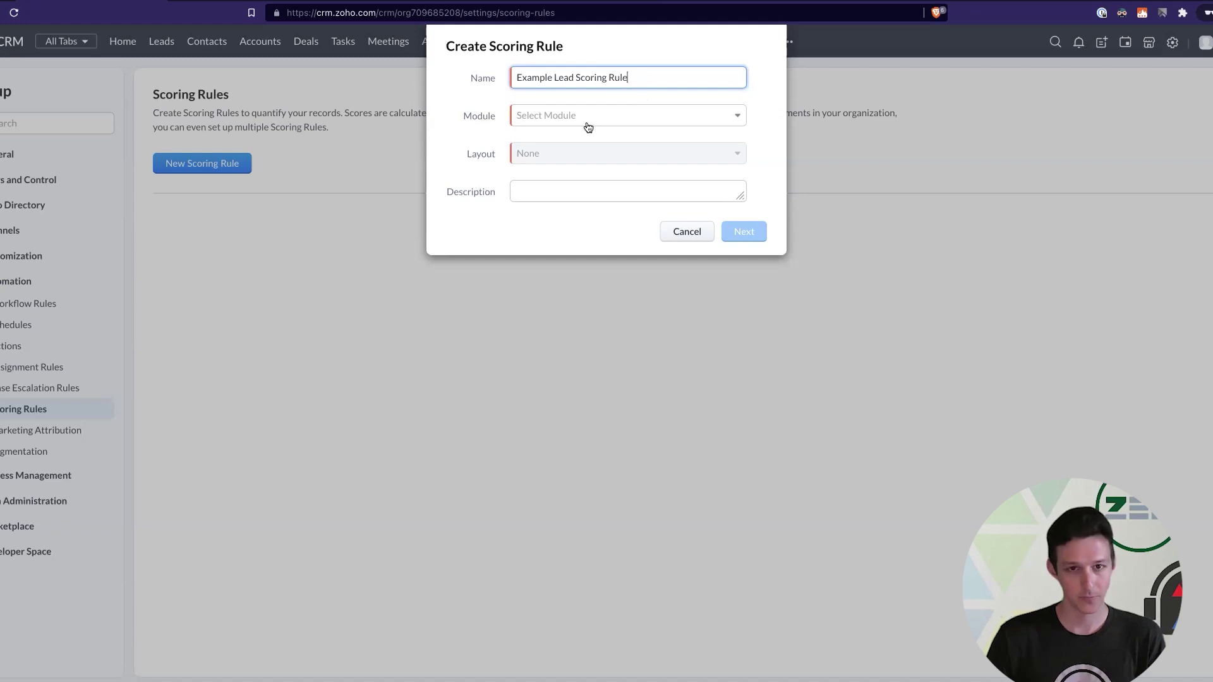
click(590, 119)
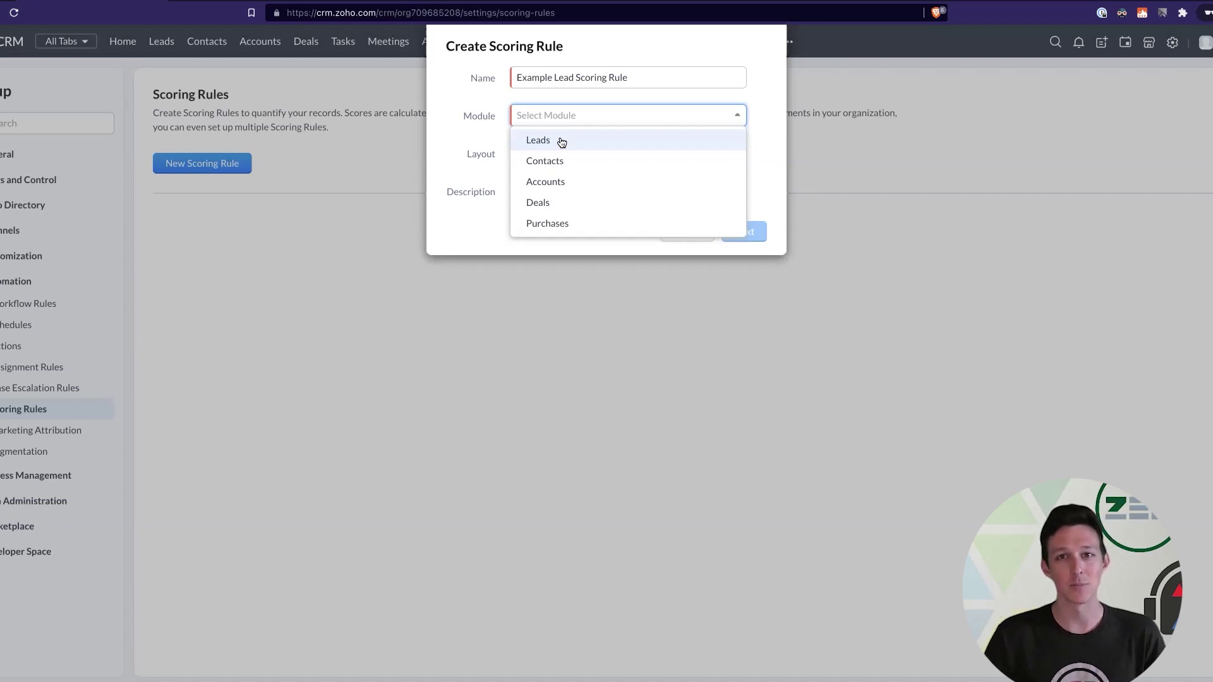
click(562, 142)
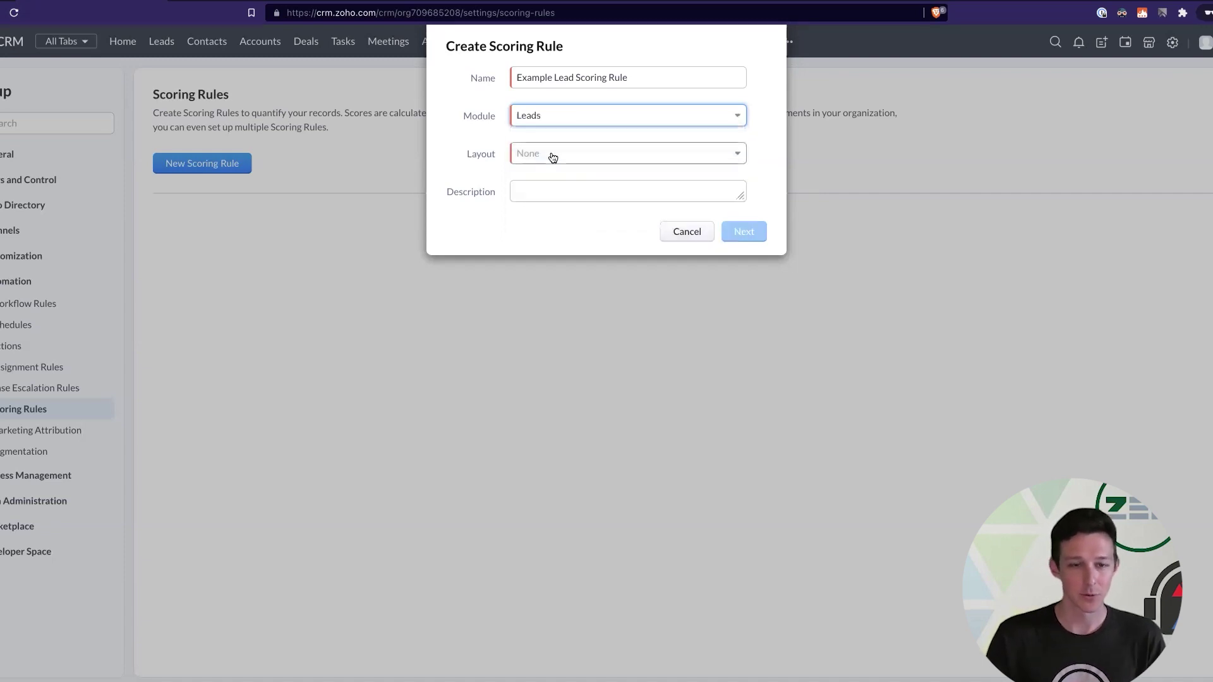
click(549, 155)
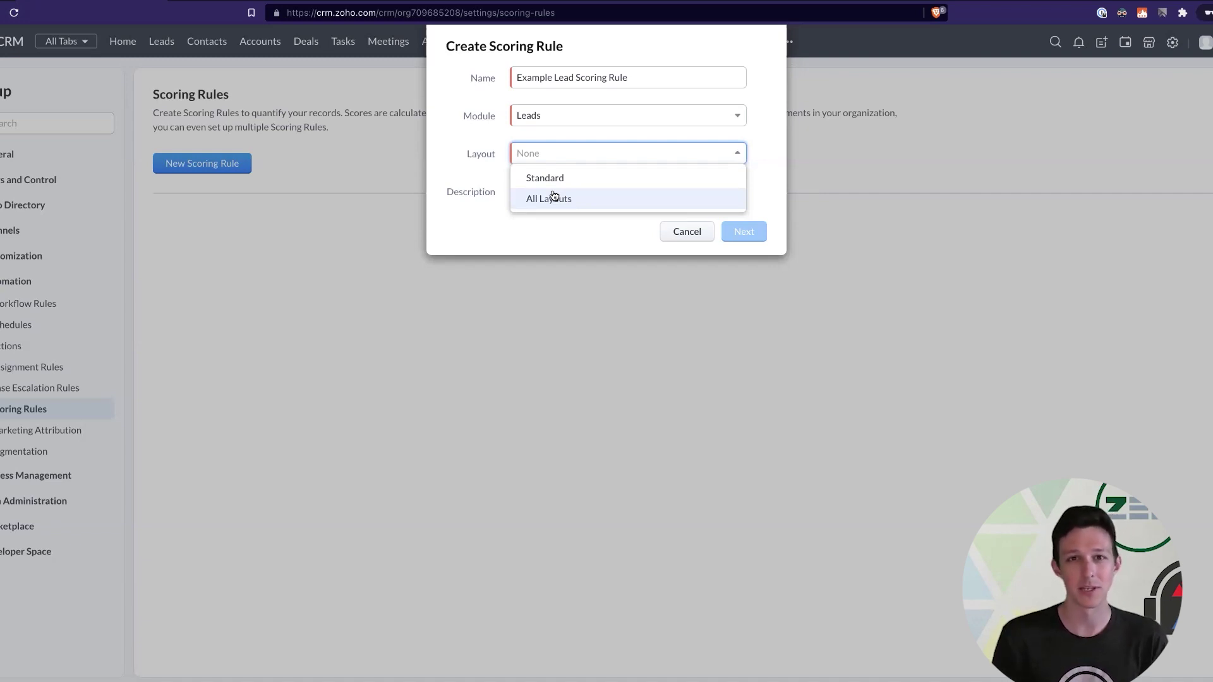
click(553, 197)
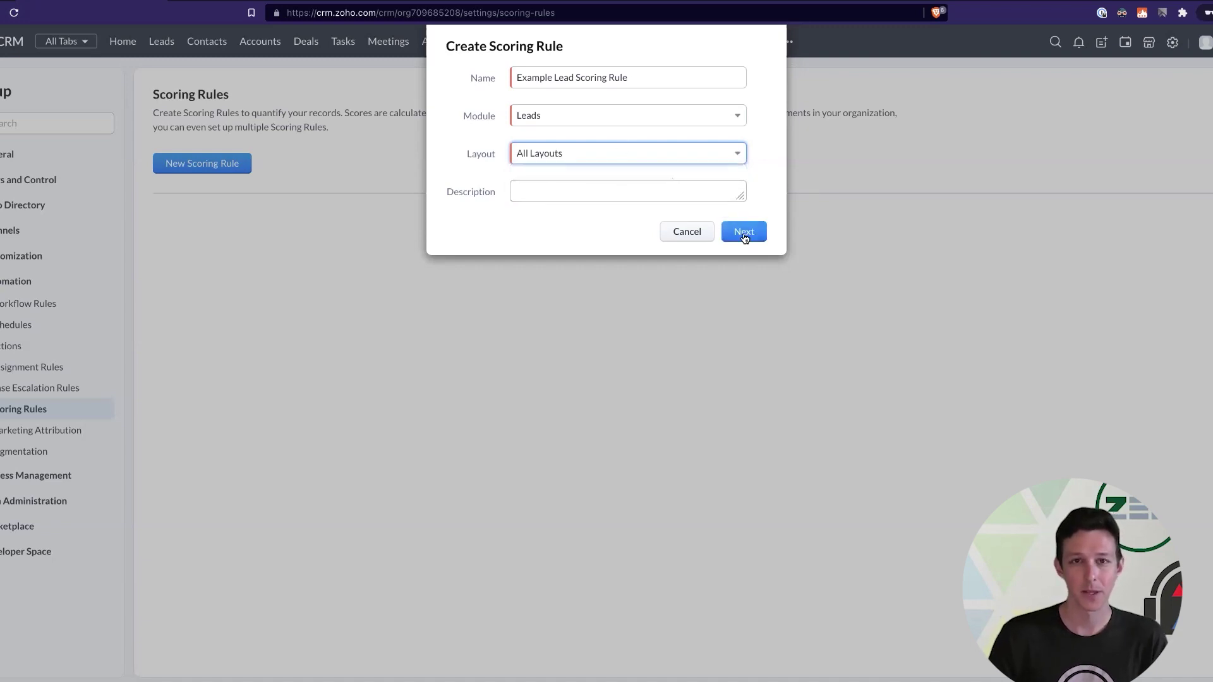
click(744, 232)
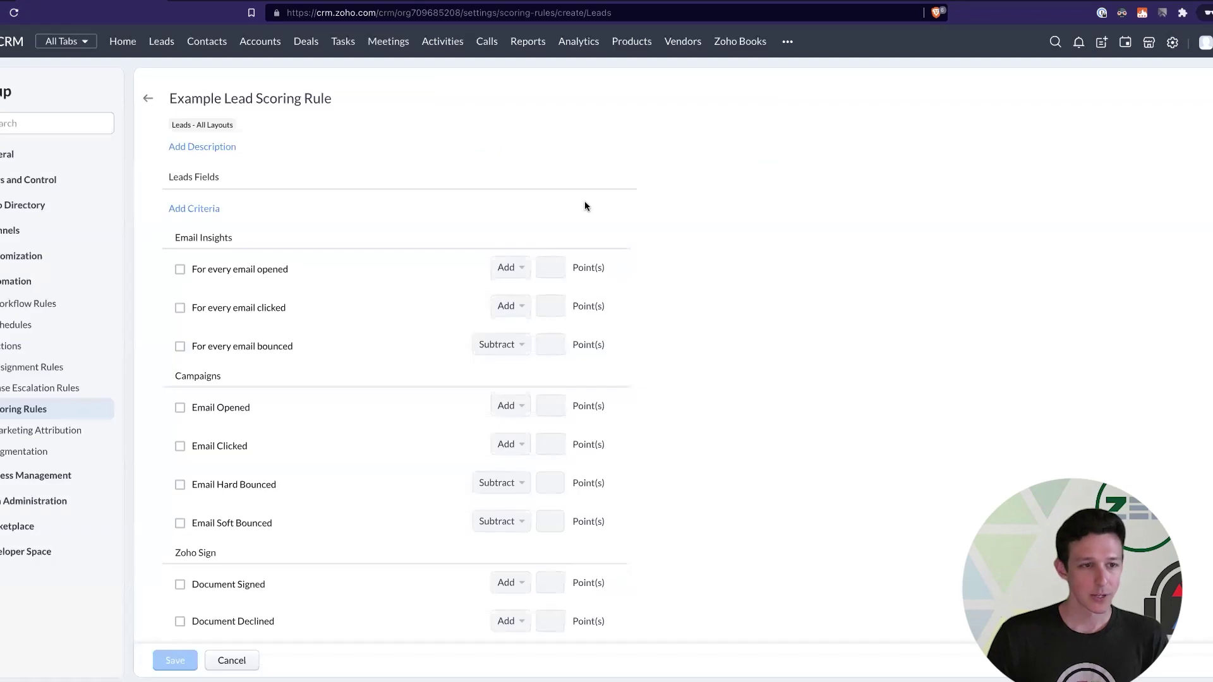
Step: Review the rule's Leads Fields, Email Insights, Campaigns and Zoho Sign scoring sections
scroll(585, 201, down, 1)
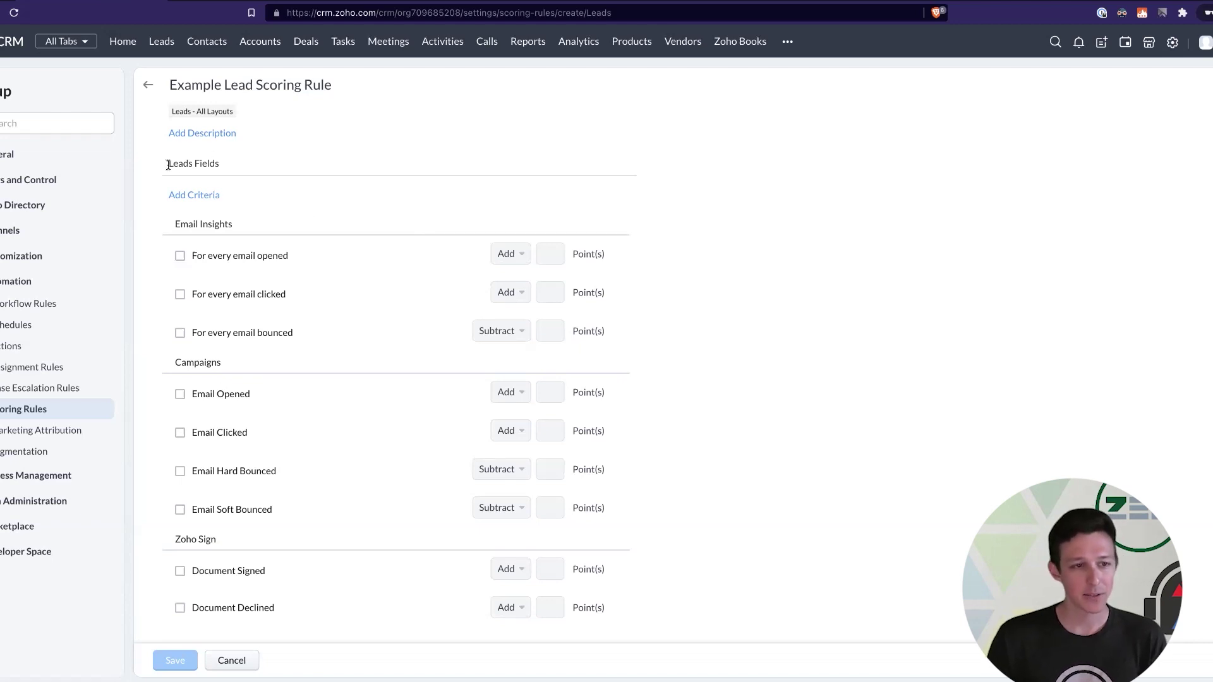
triple_click(225, 165)
click(225, 165)
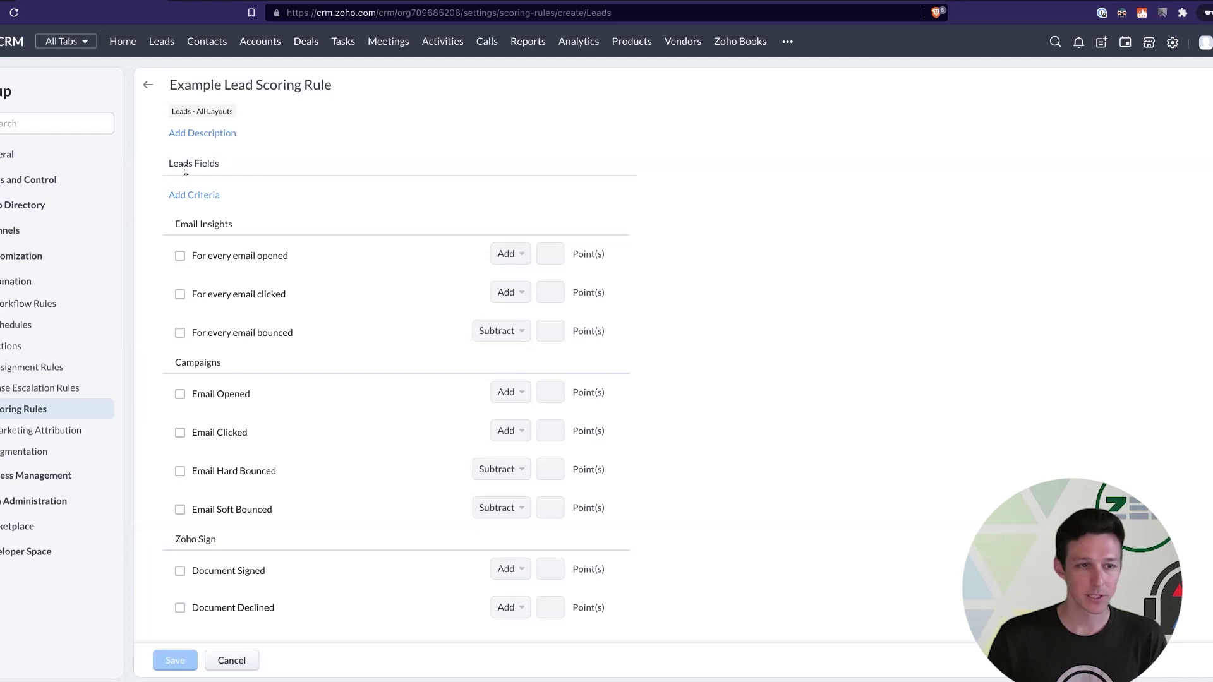
drag(172, 223, 240, 229)
click(241, 229)
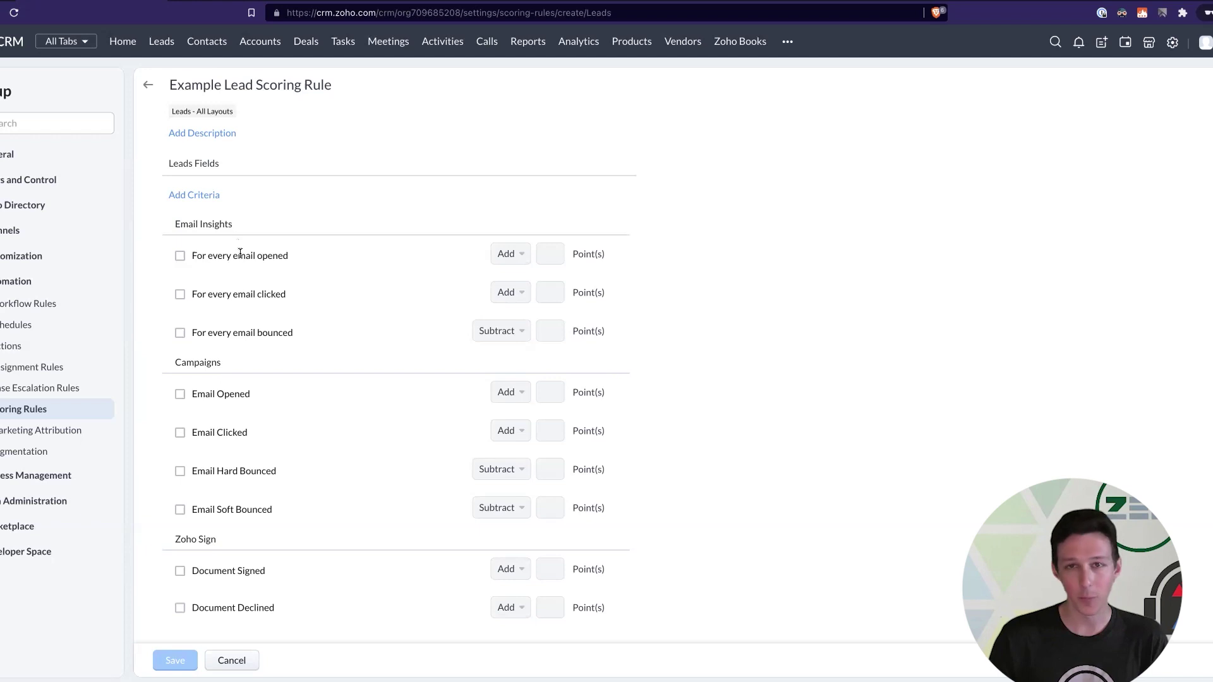
double_click(220, 363)
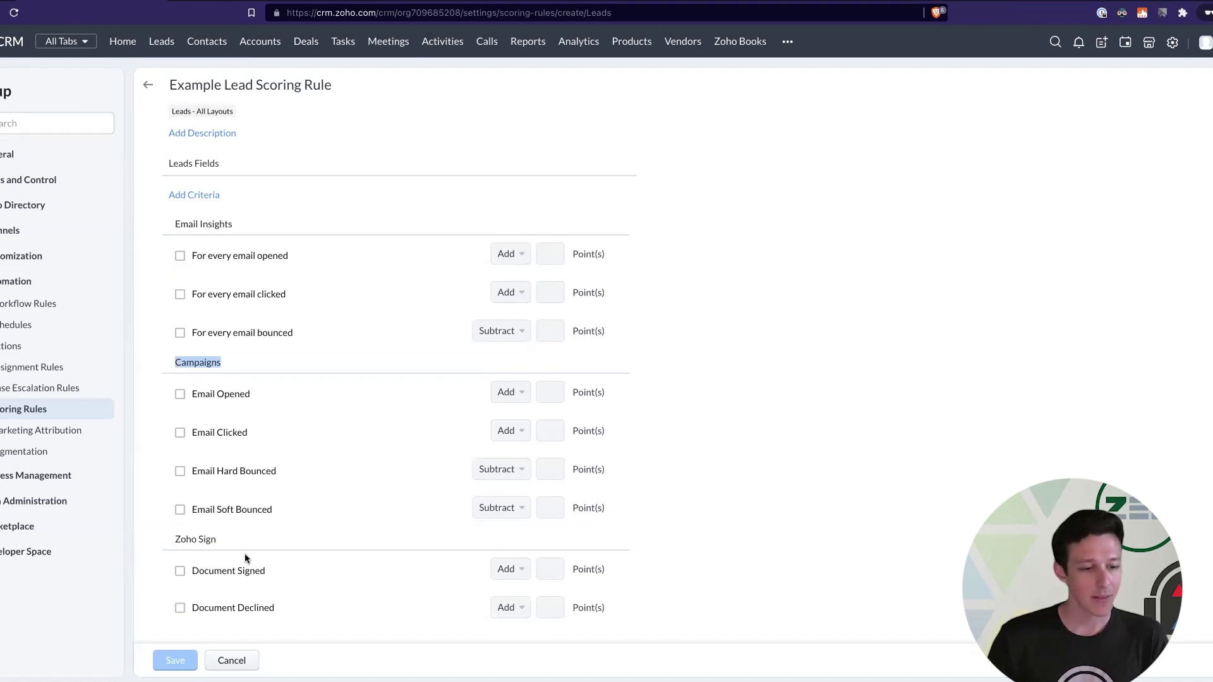
drag(186, 538, 206, 538)
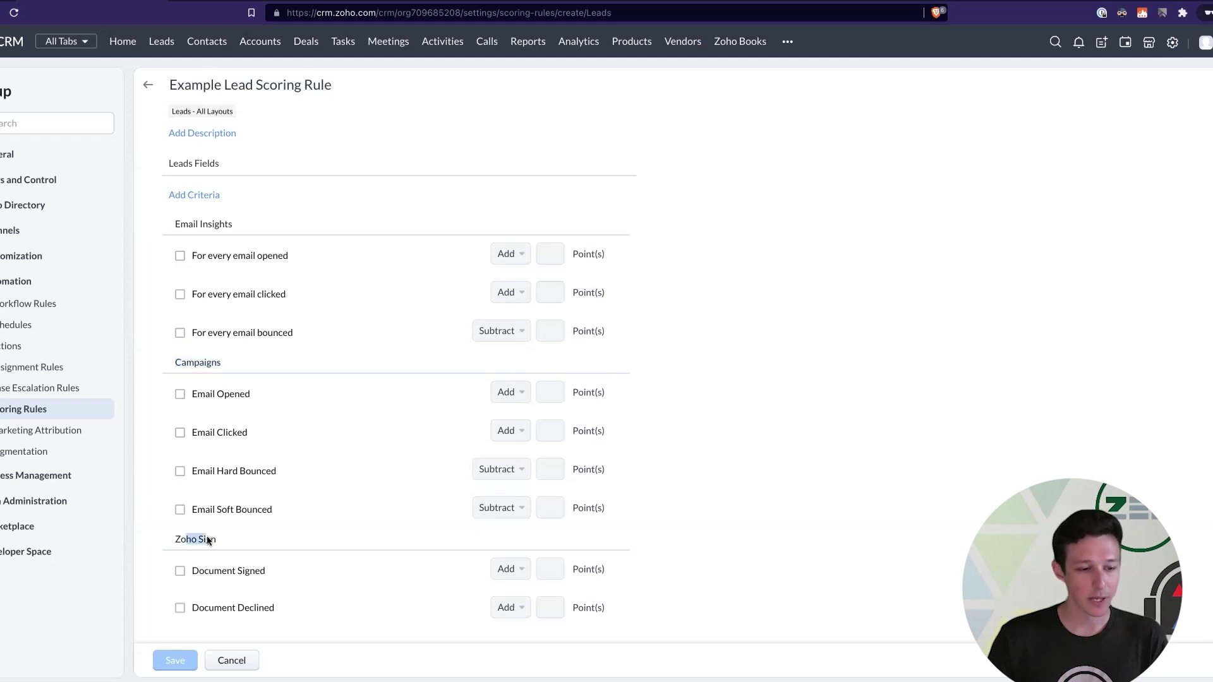
click(864, 493)
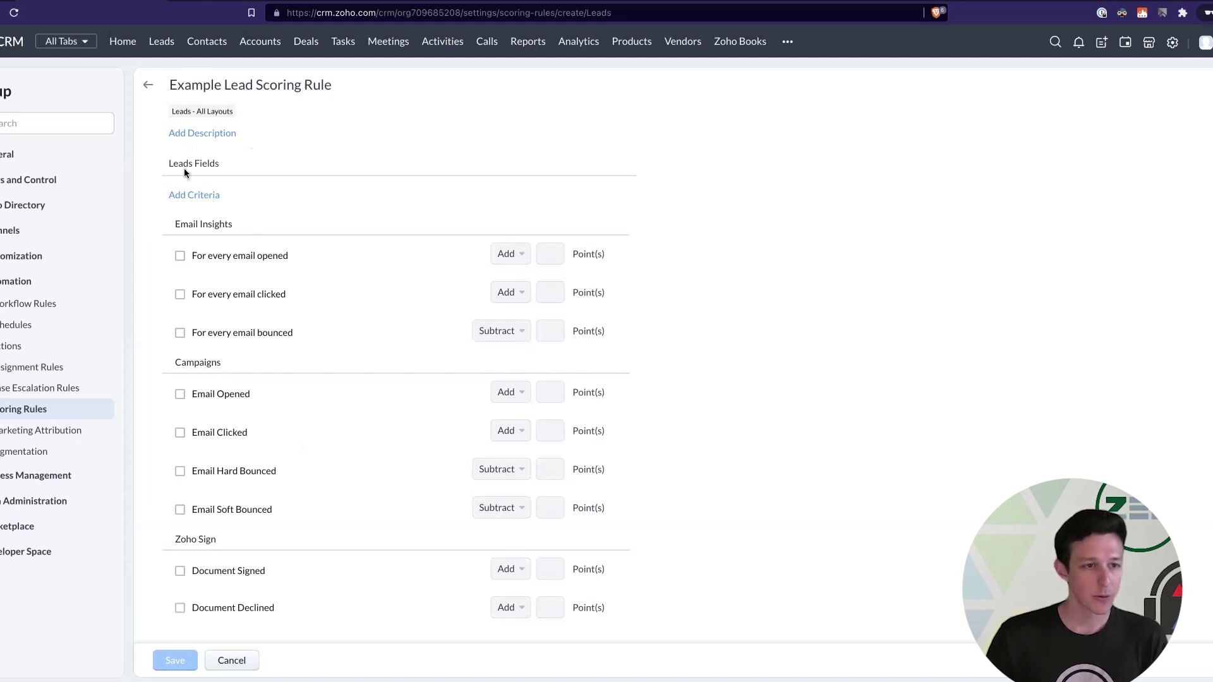
drag(167, 165, 215, 164)
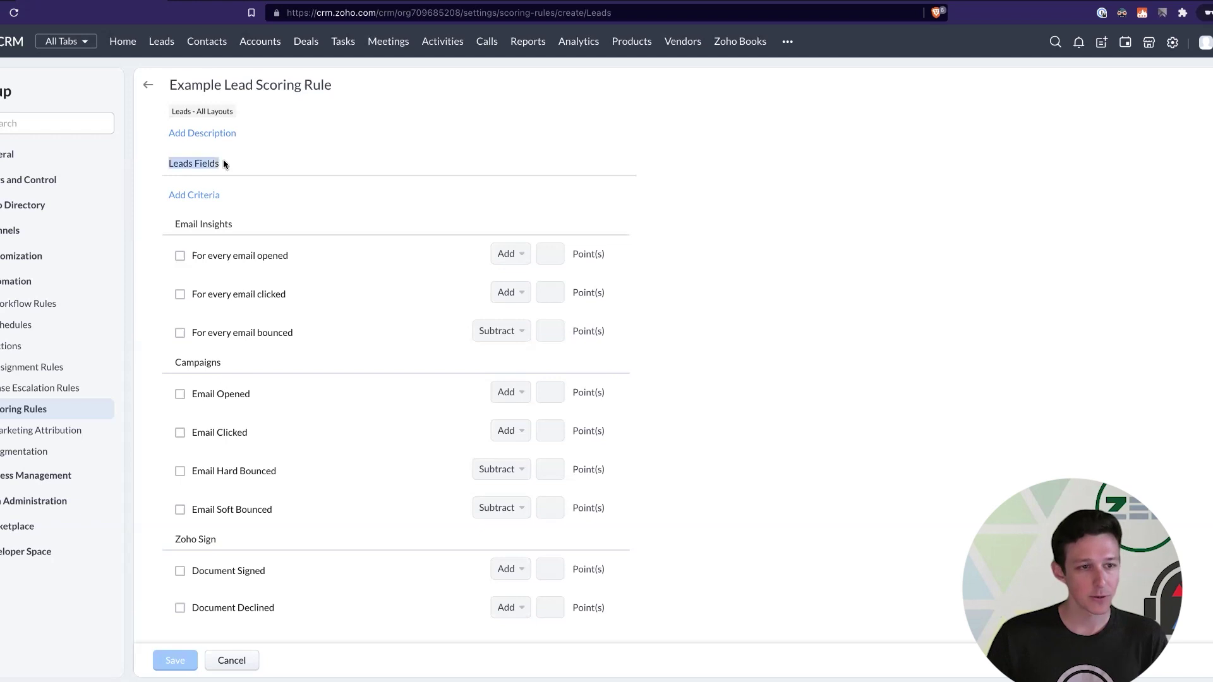
click(223, 163)
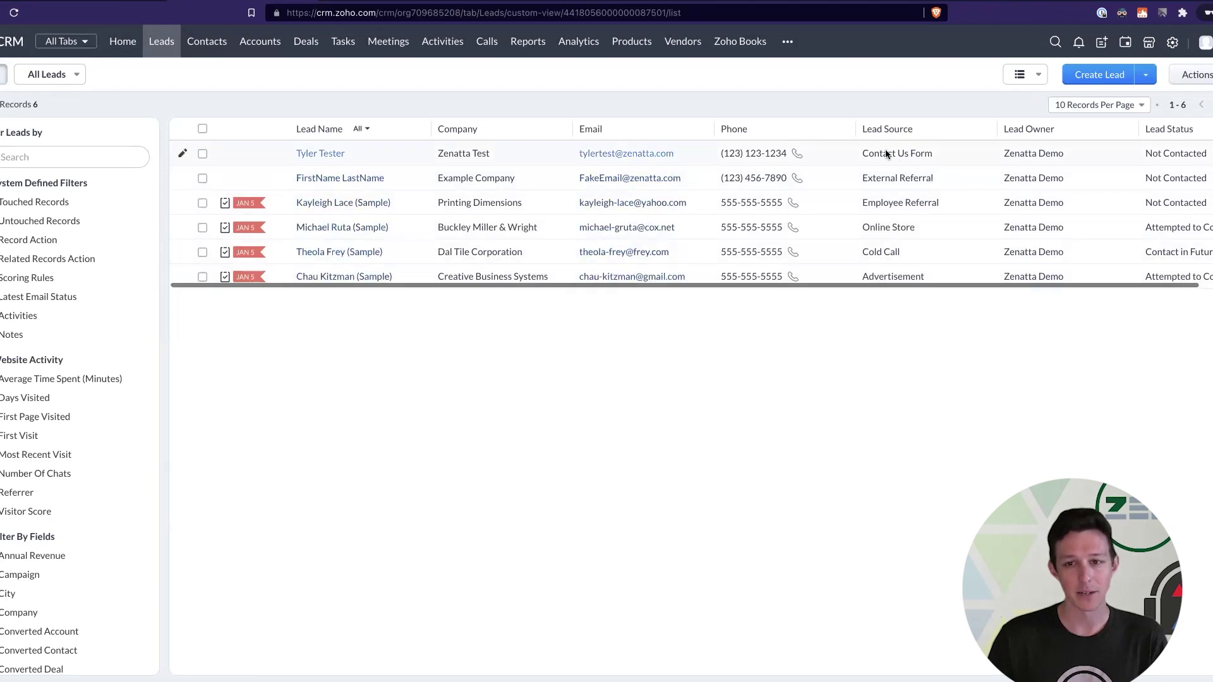
Step: Check in the Leads list that the first lead's Lead Source is Contact Us Form
triple_click(952, 155)
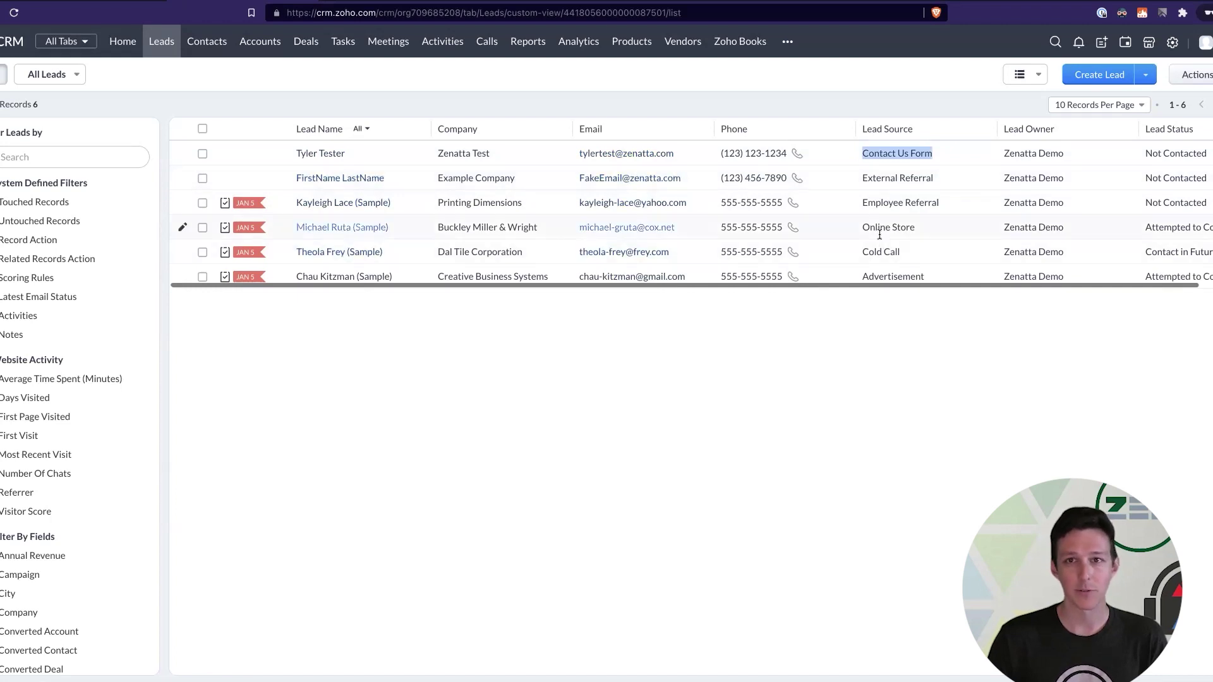
click(876, 86)
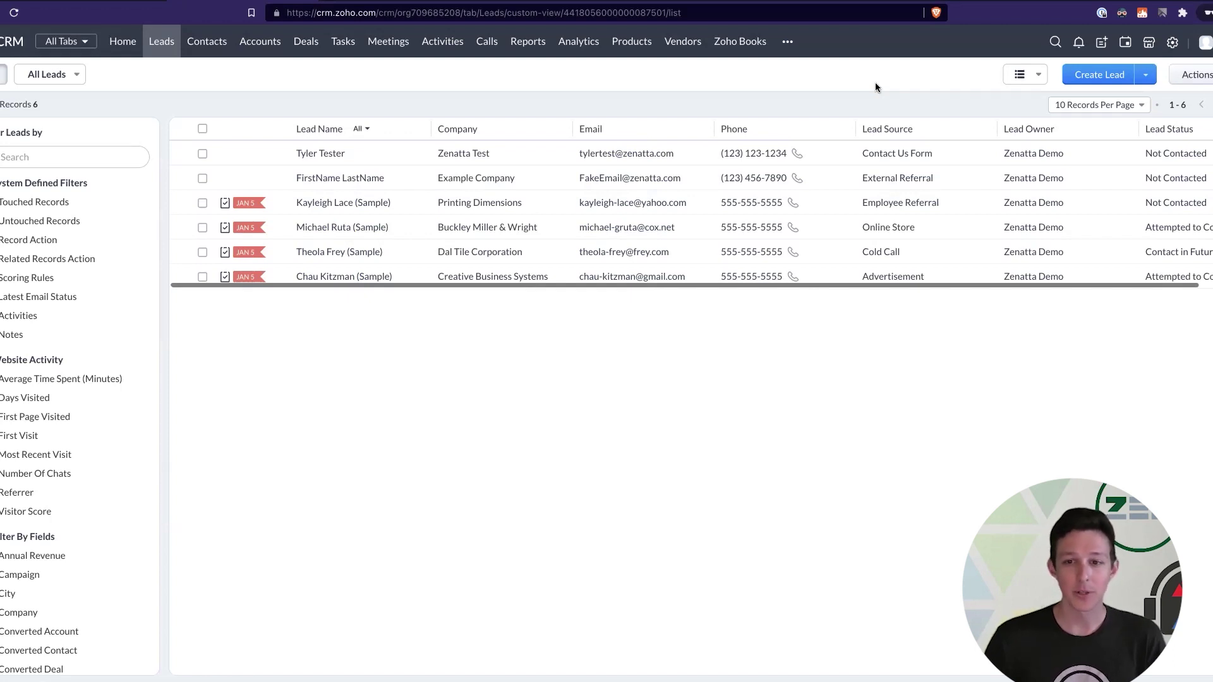
drag(859, 153, 938, 156)
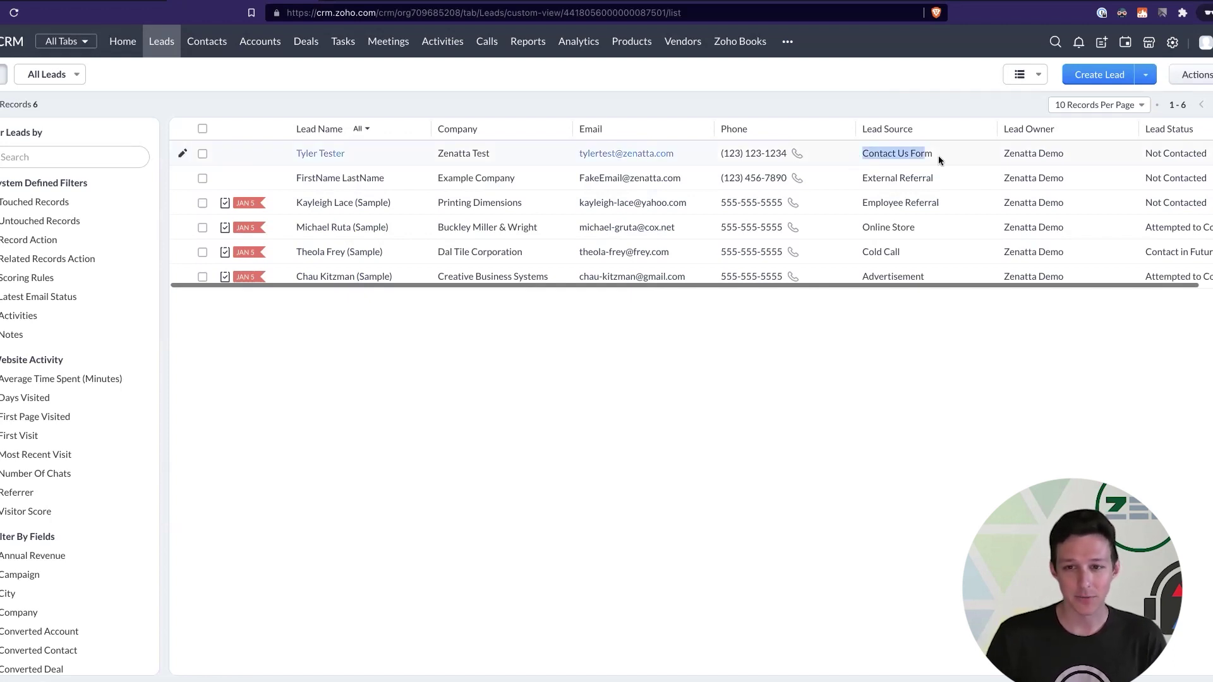
click(935, 109)
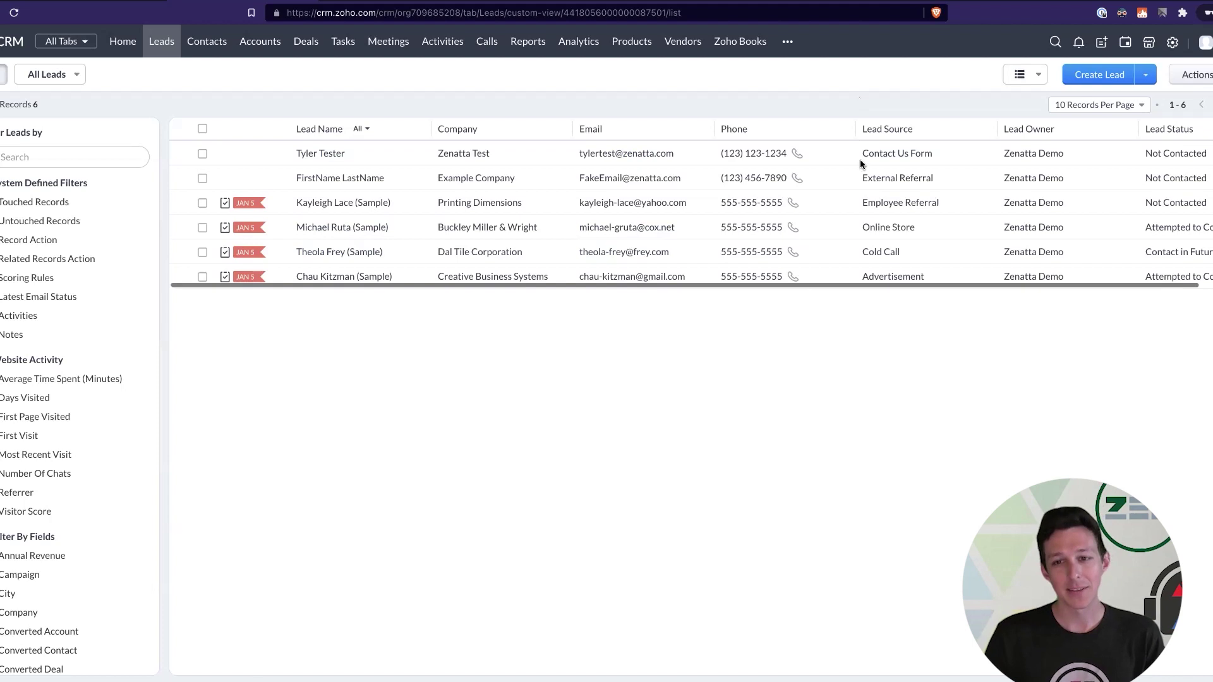
drag(863, 153, 935, 152)
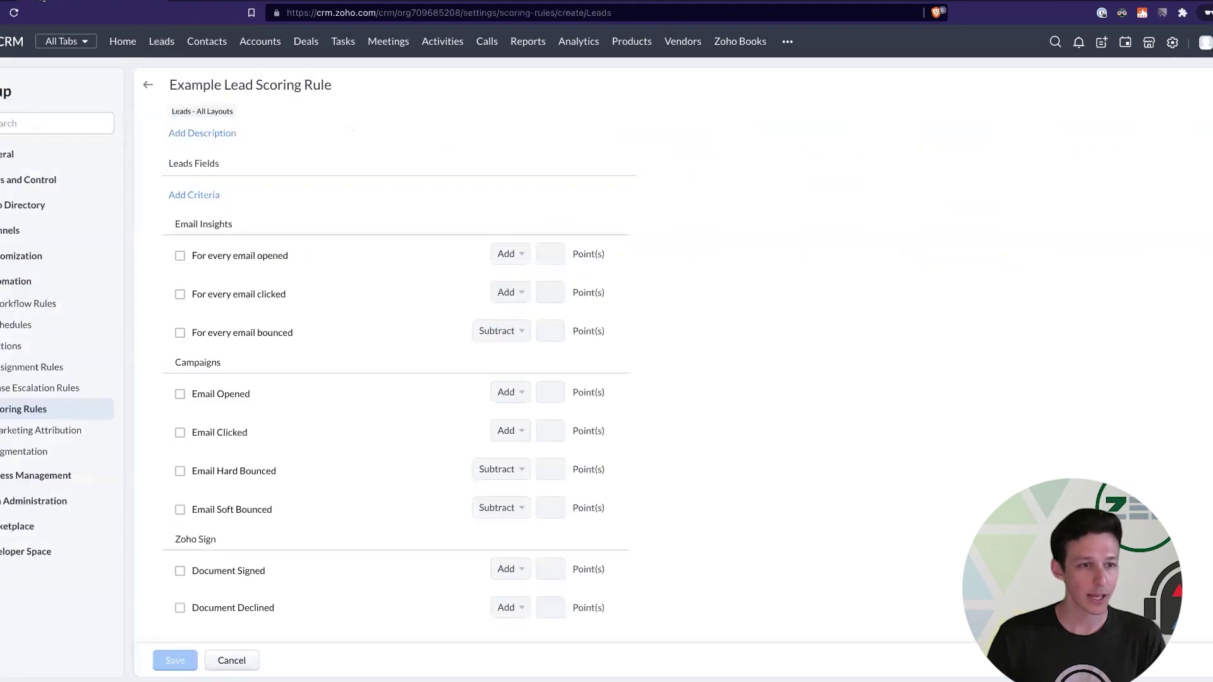
Step: Add a Leads Fields criterion with the condition Lead Source is Contact Us Form
click(195, 197)
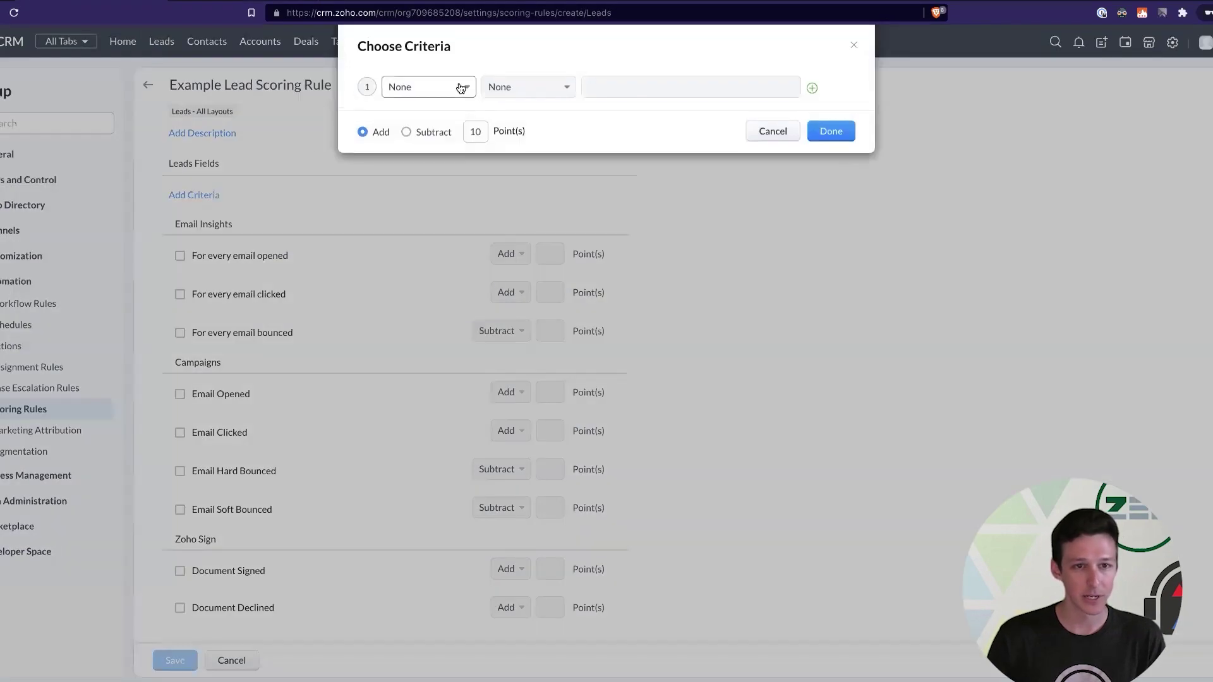
click(460, 88)
text(lead)
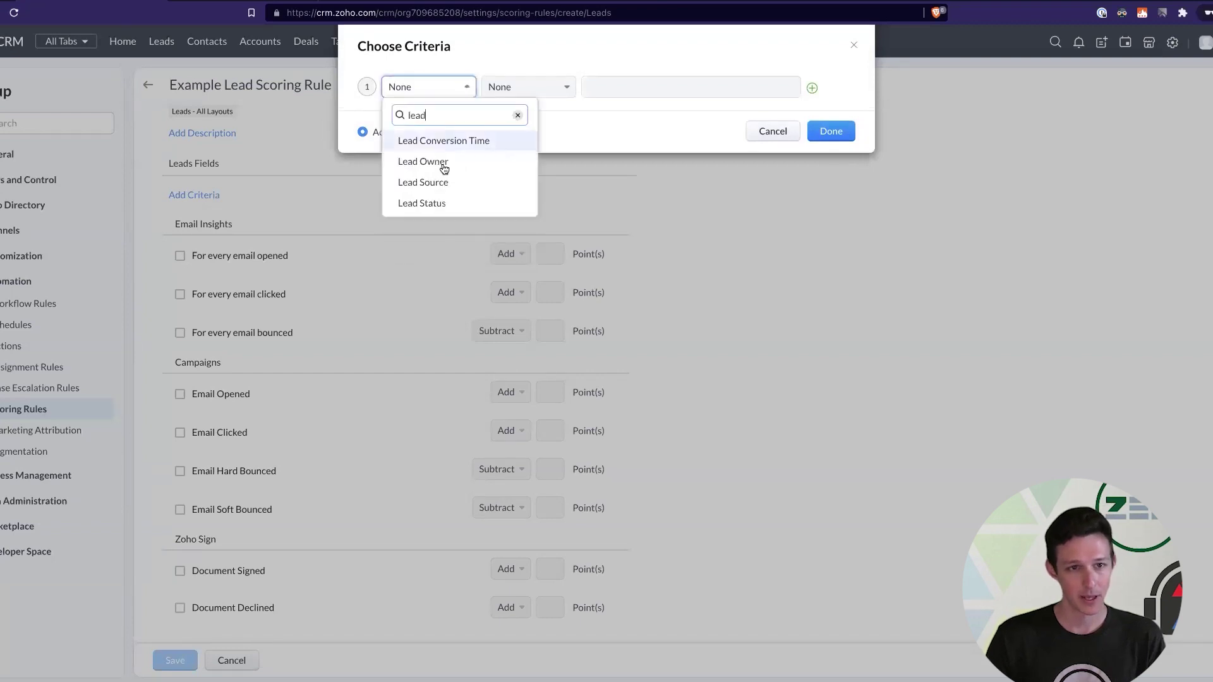
click(441, 183)
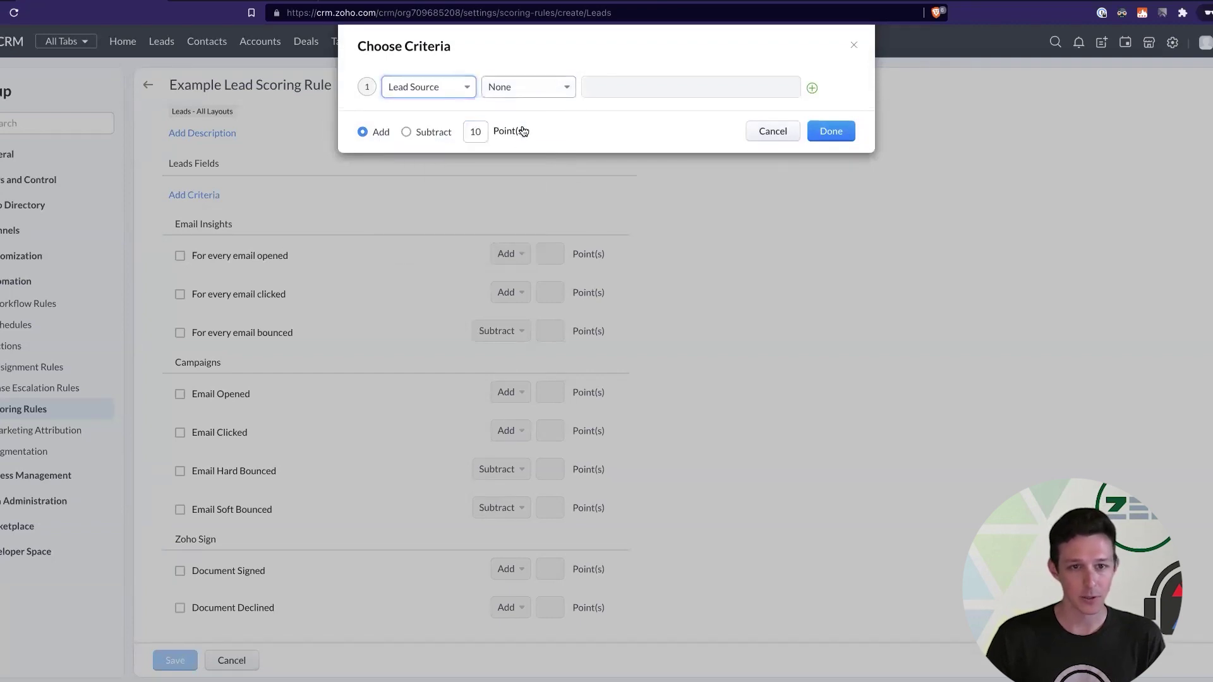
click(544, 88)
click(568, 124)
click(601, 92)
text(con)
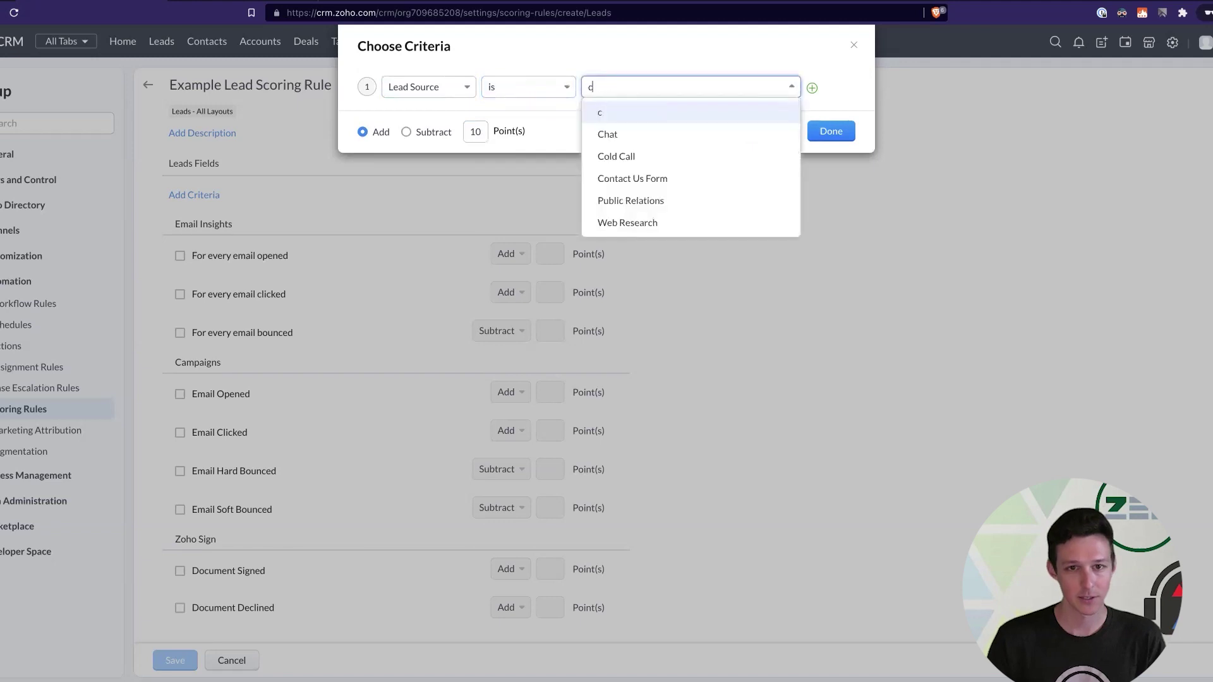
click(618, 140)
click(478, 144)
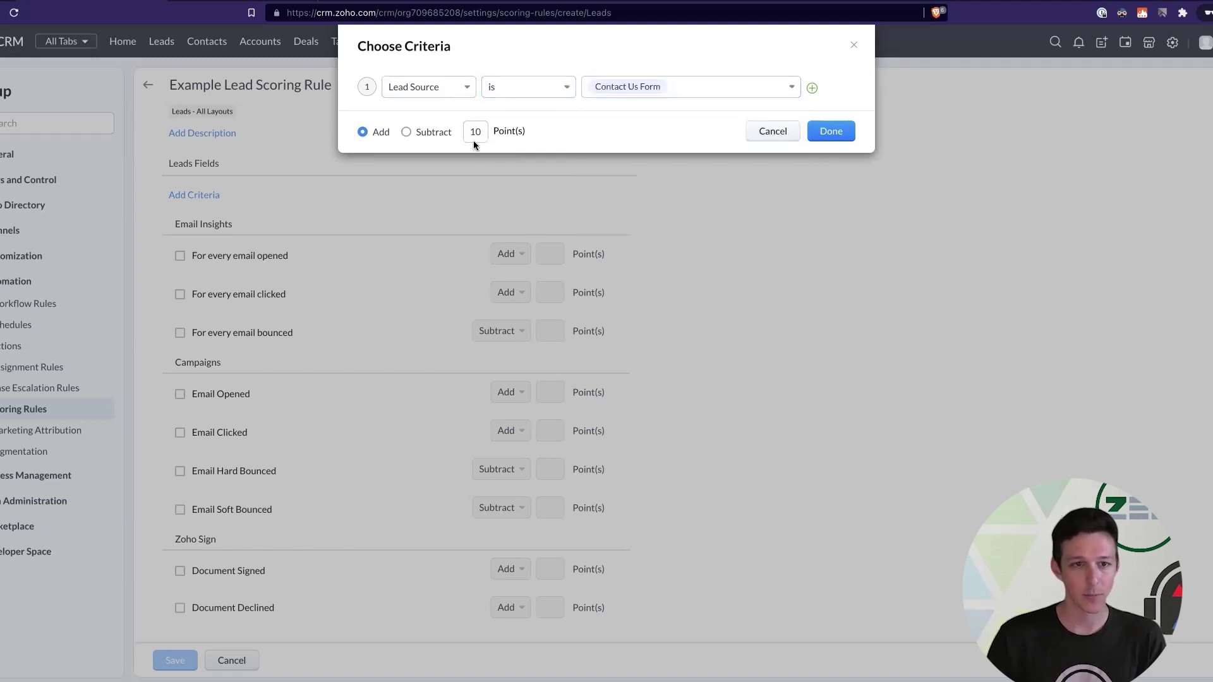
Step: Award 10 points for the Lead Source criterion and confirm it
click(477, 131)
key(BackSpace)
key(BackSpace)
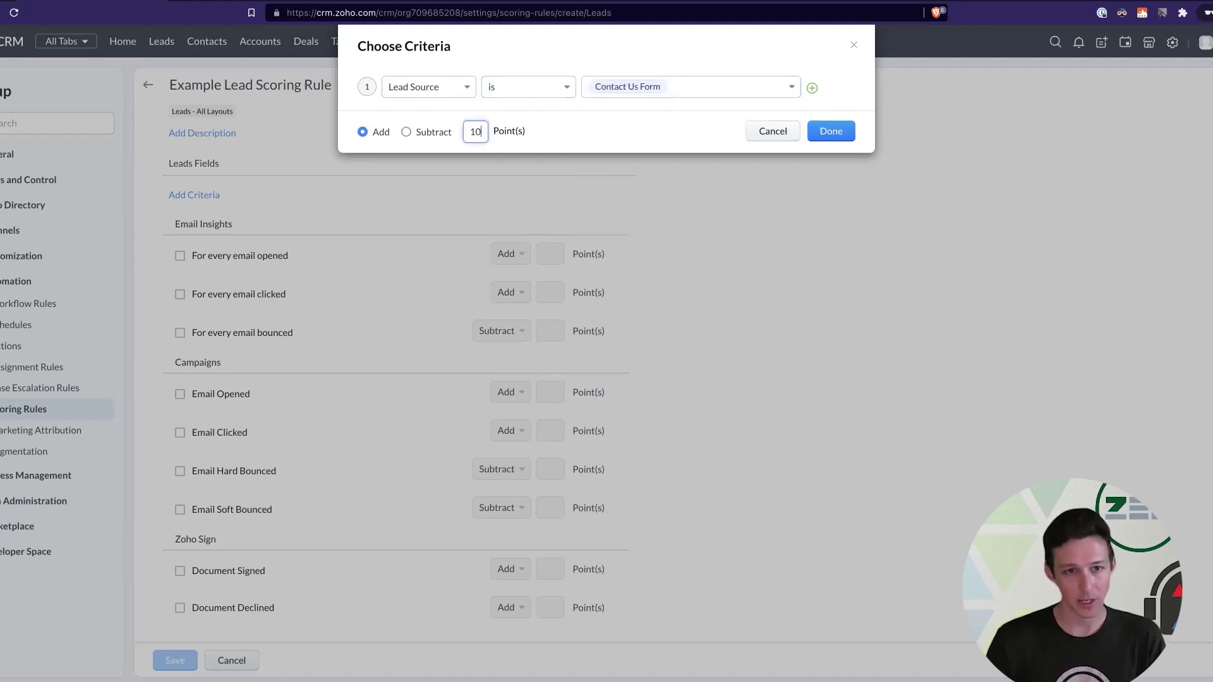
text(10)
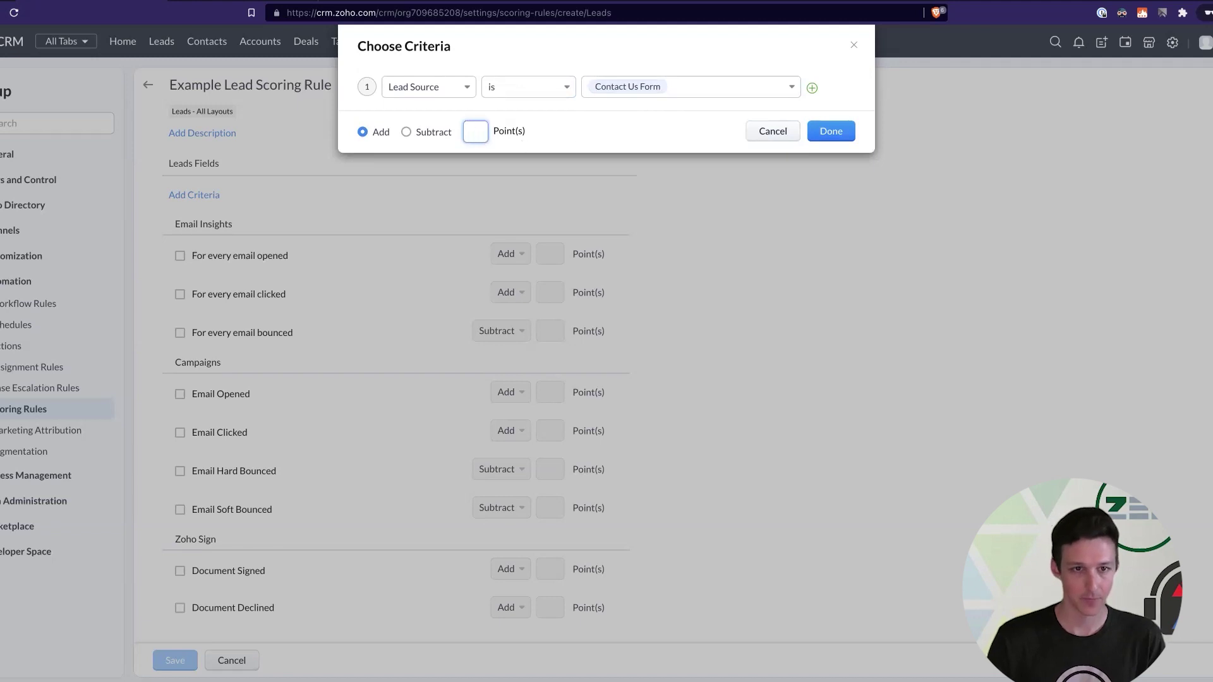
text(10)
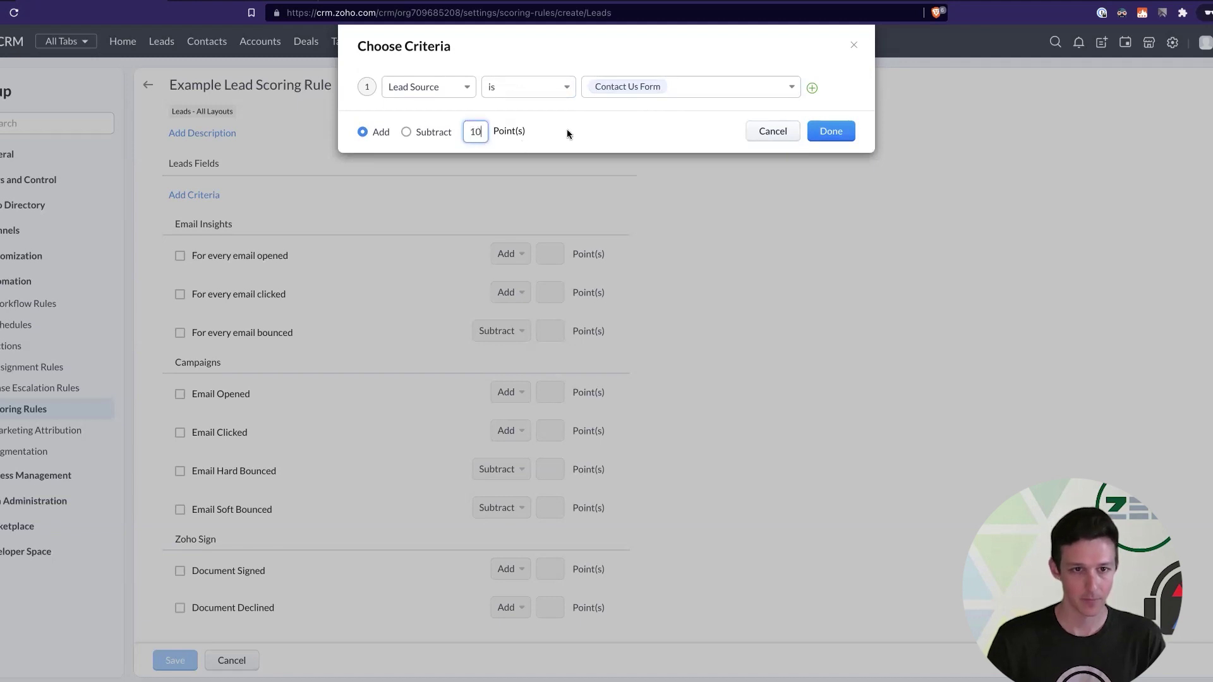
click(831, 131)
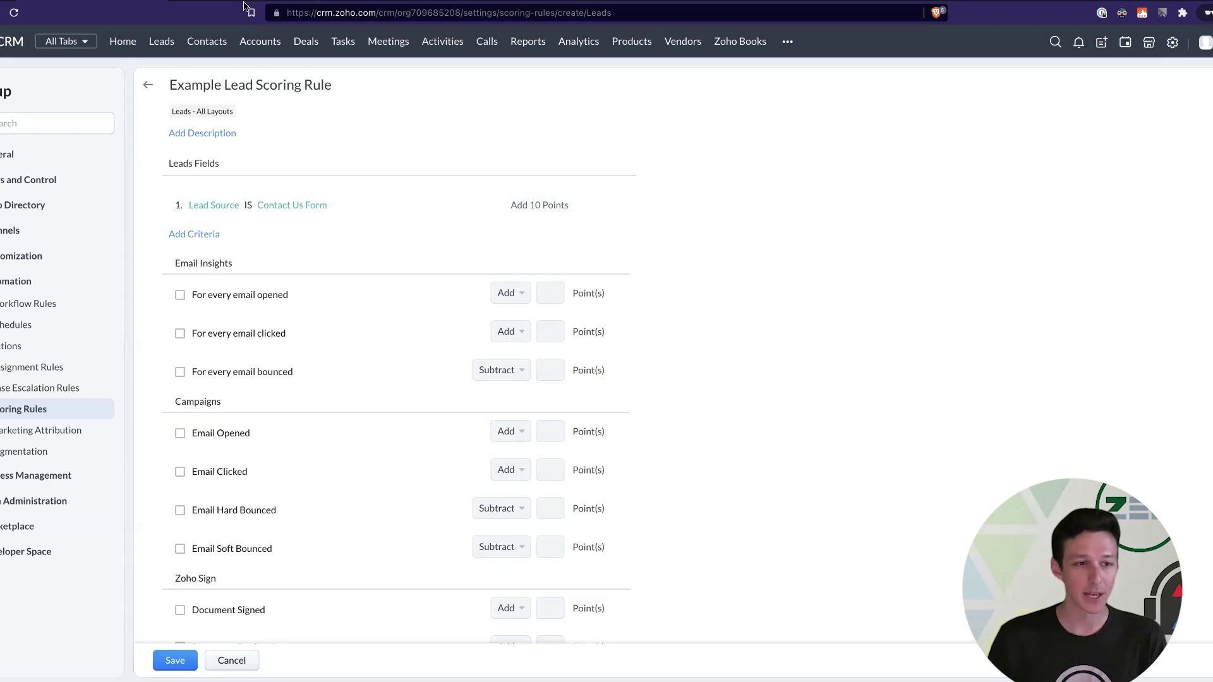
click(289, 205)
click(336, 155)
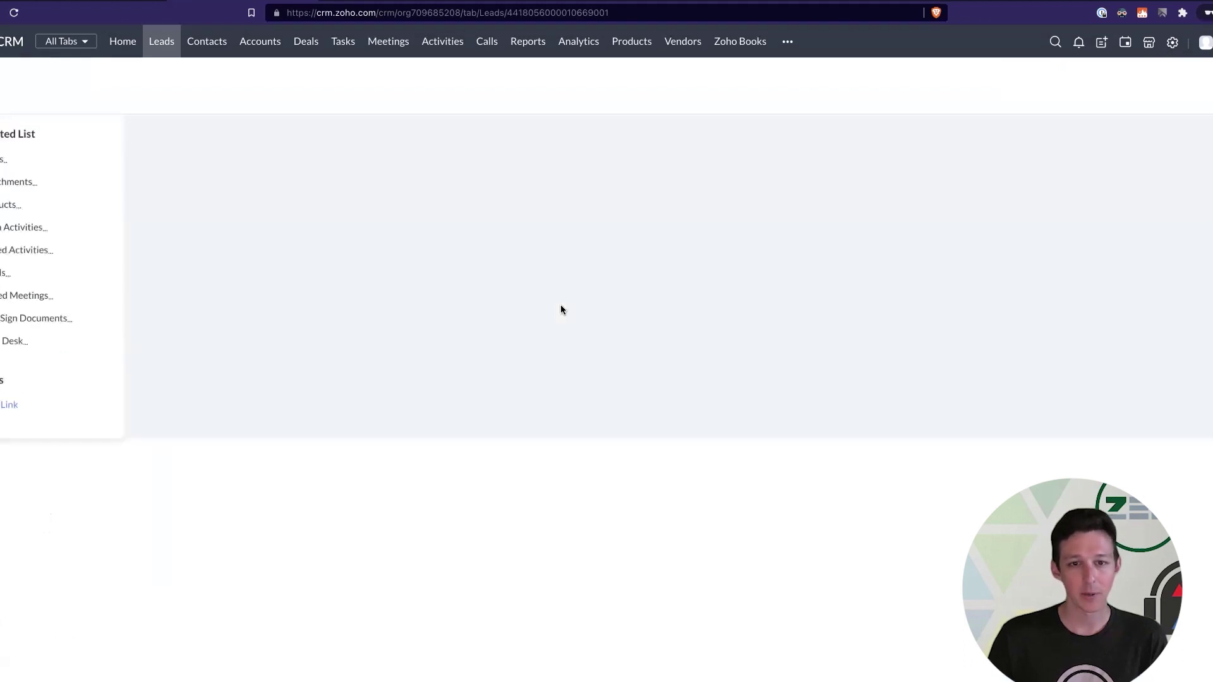
scroll(562, 309, down, 3)
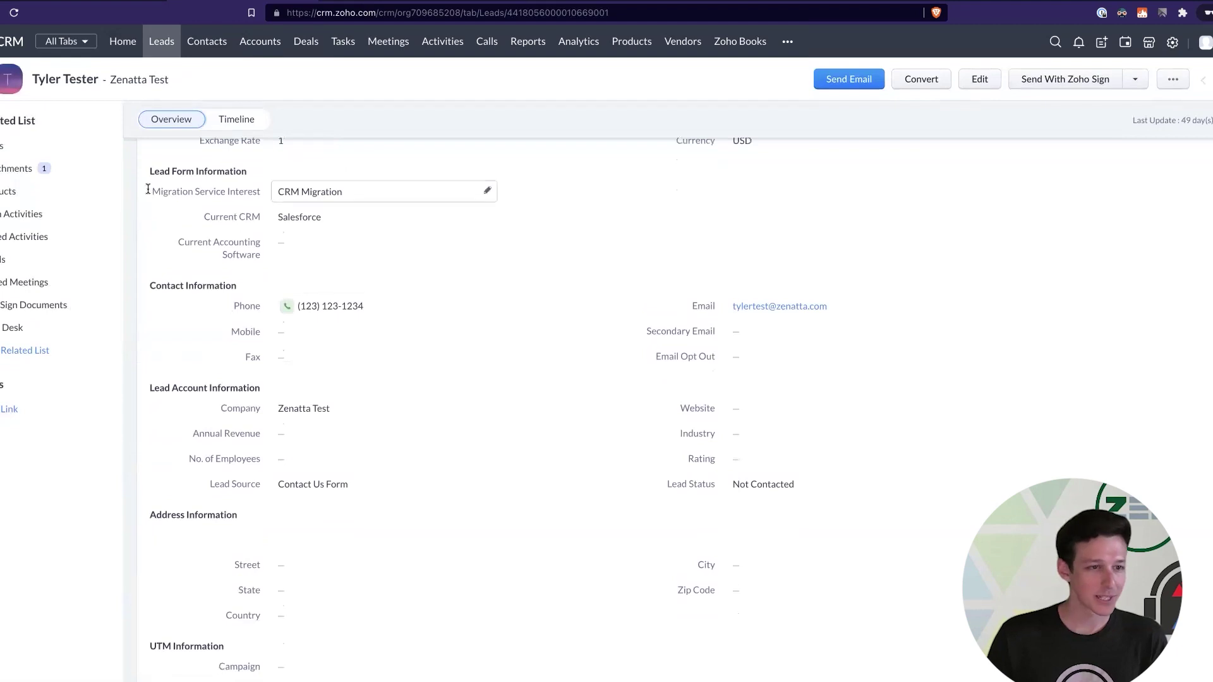
drag(261, 255, 243, 192)
drag(151, 192, 258, 192)
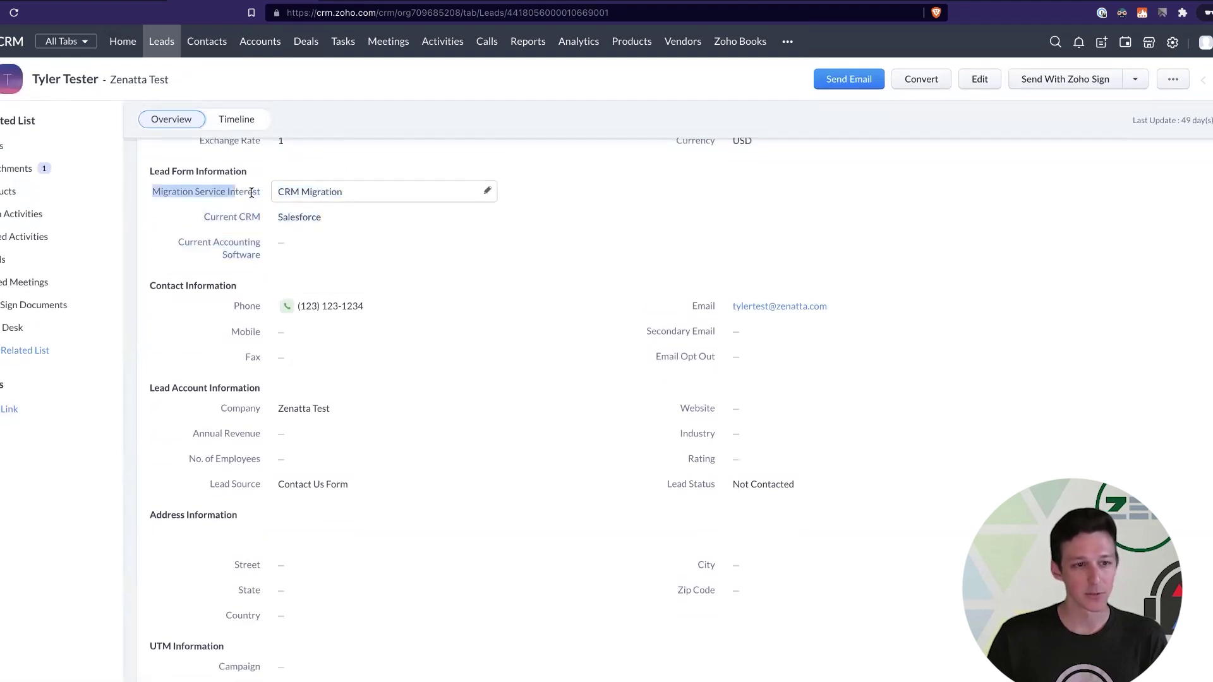
click(360, 210)
click(360, 211)
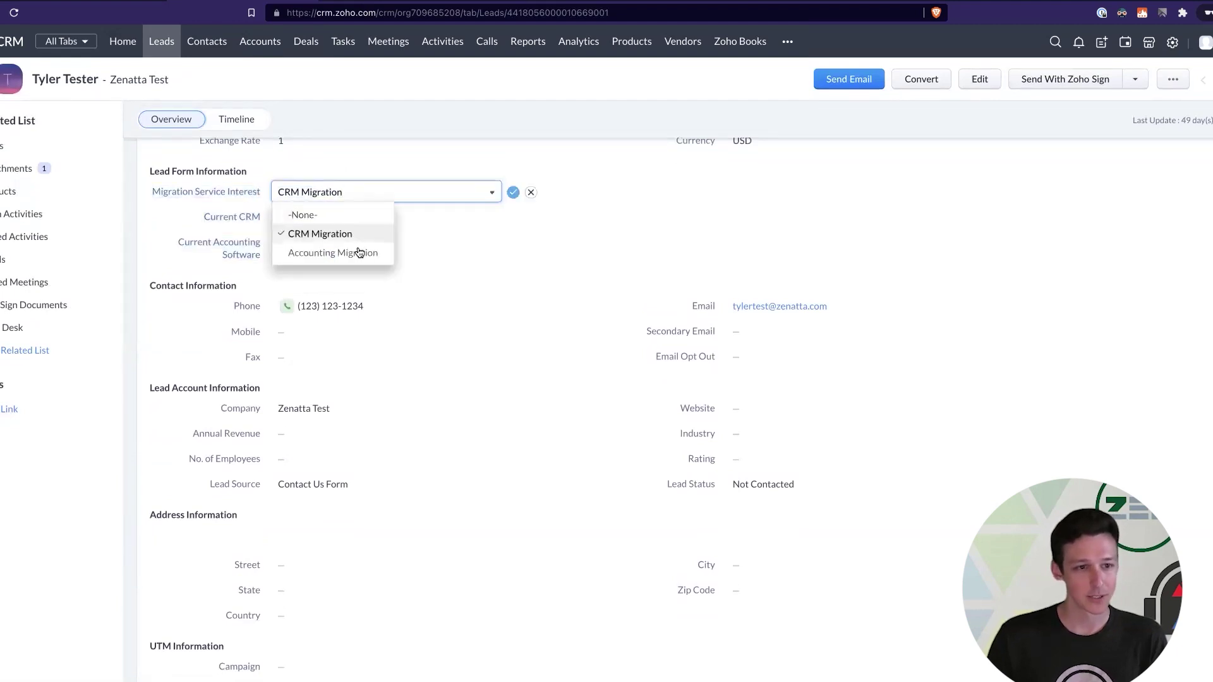
click(531, 192)
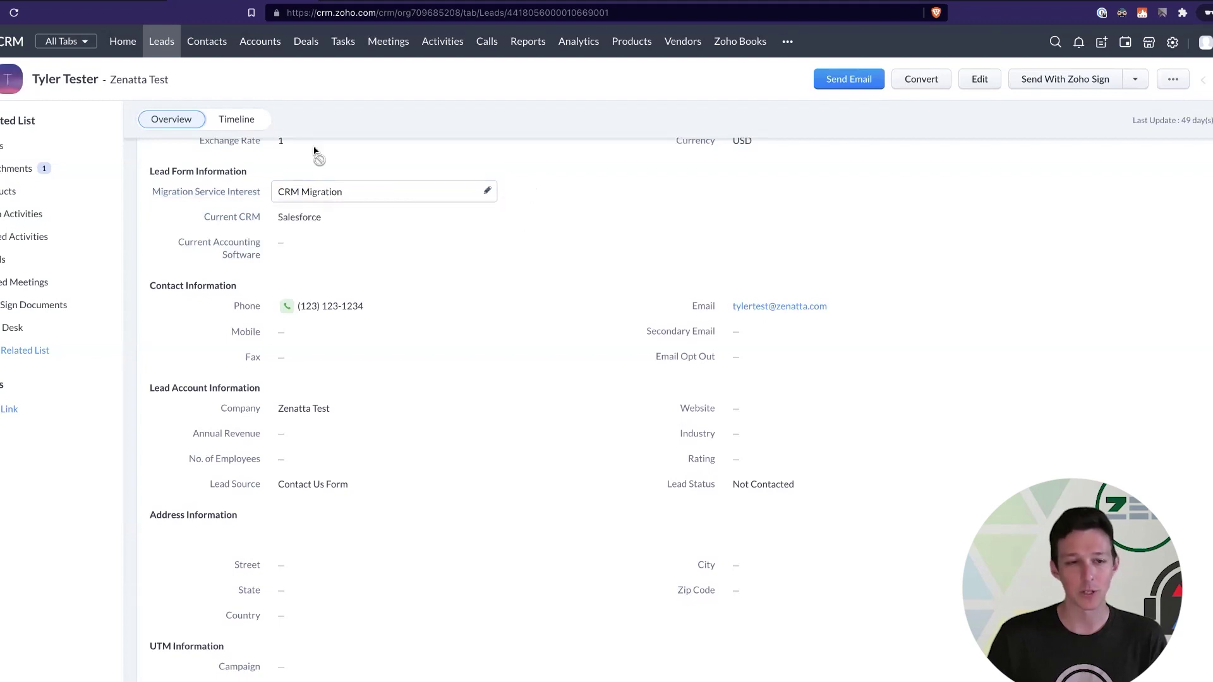
click(101, 3)
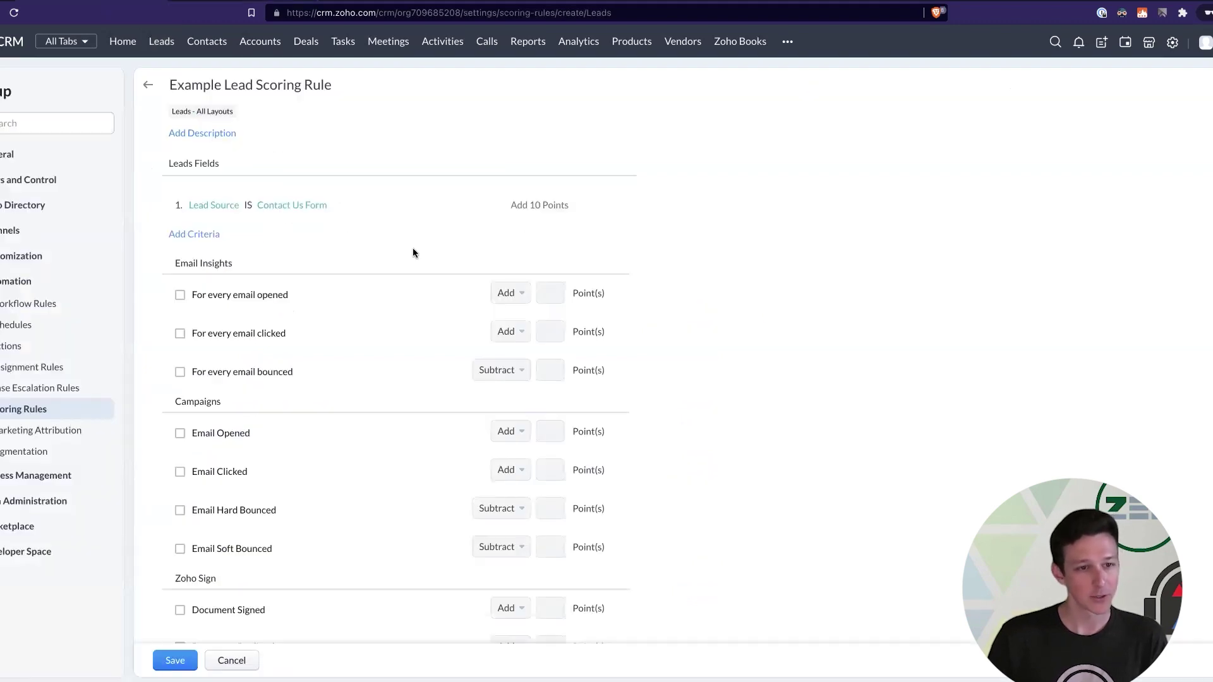
Step: Add a criterion with the condition Migration Service Interest is CRM Migration
click(211, 235)
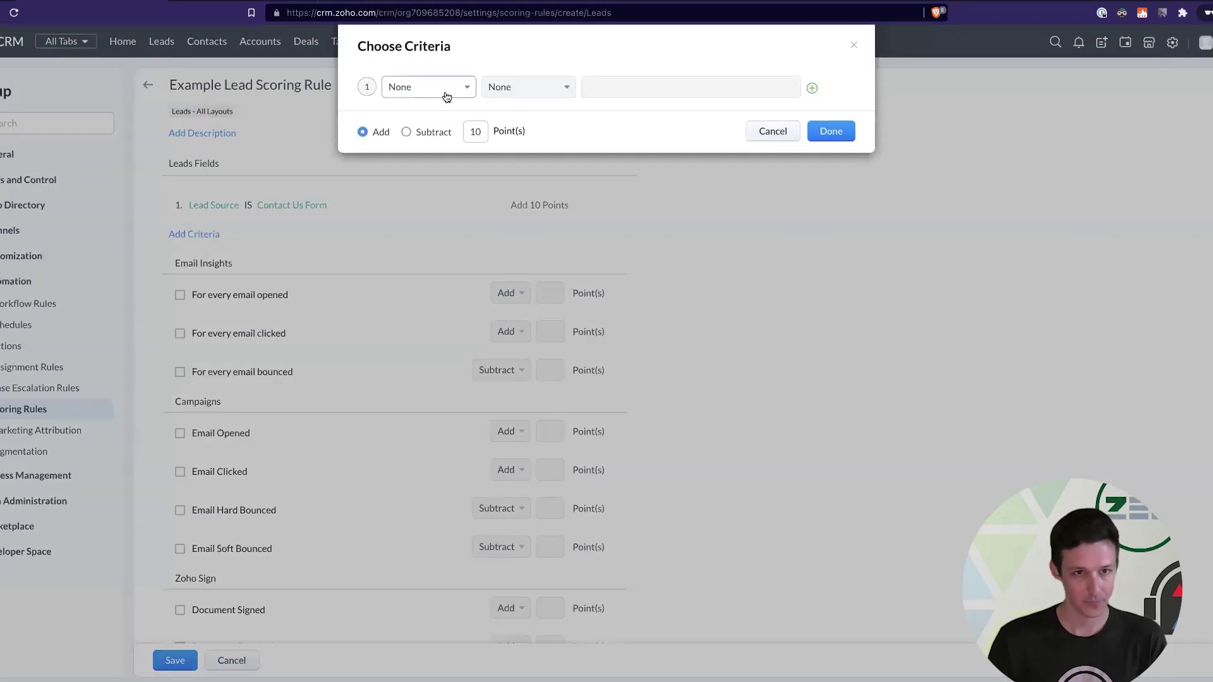
click(446, 95)
click(447, 95)
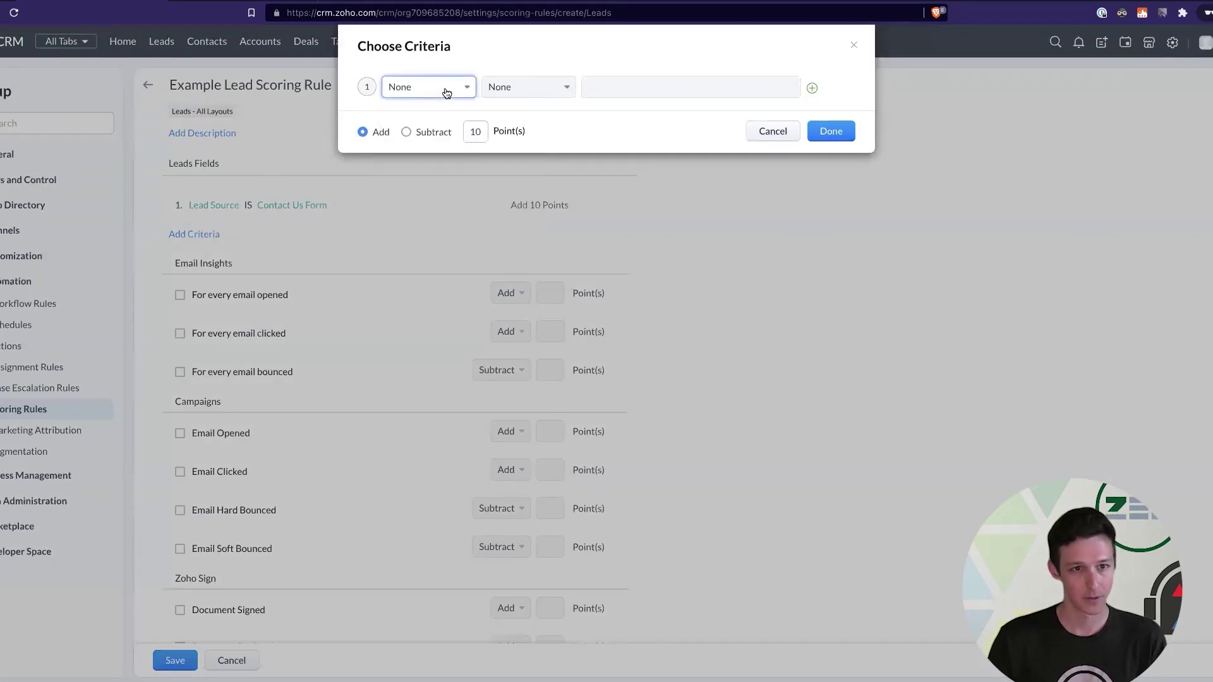
click(446, 92)
text(mig)
click(444, 141)
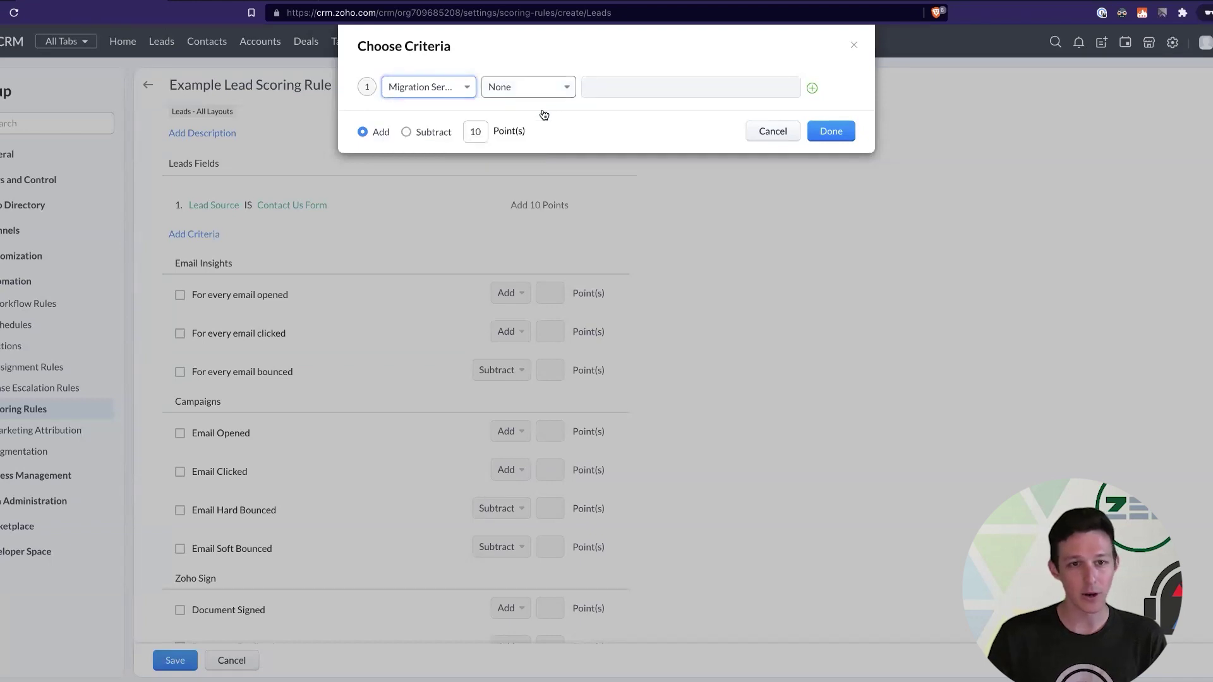
click(537, 91)
key(Return)
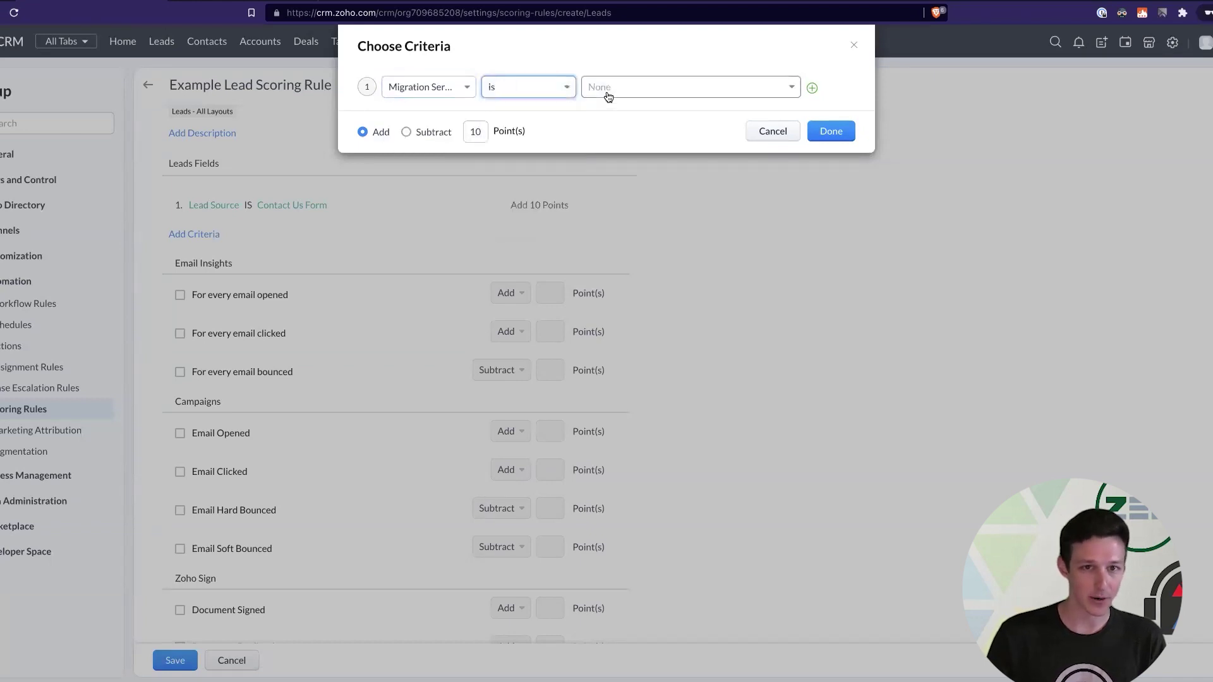
click(616, 133)
click(495, 104)
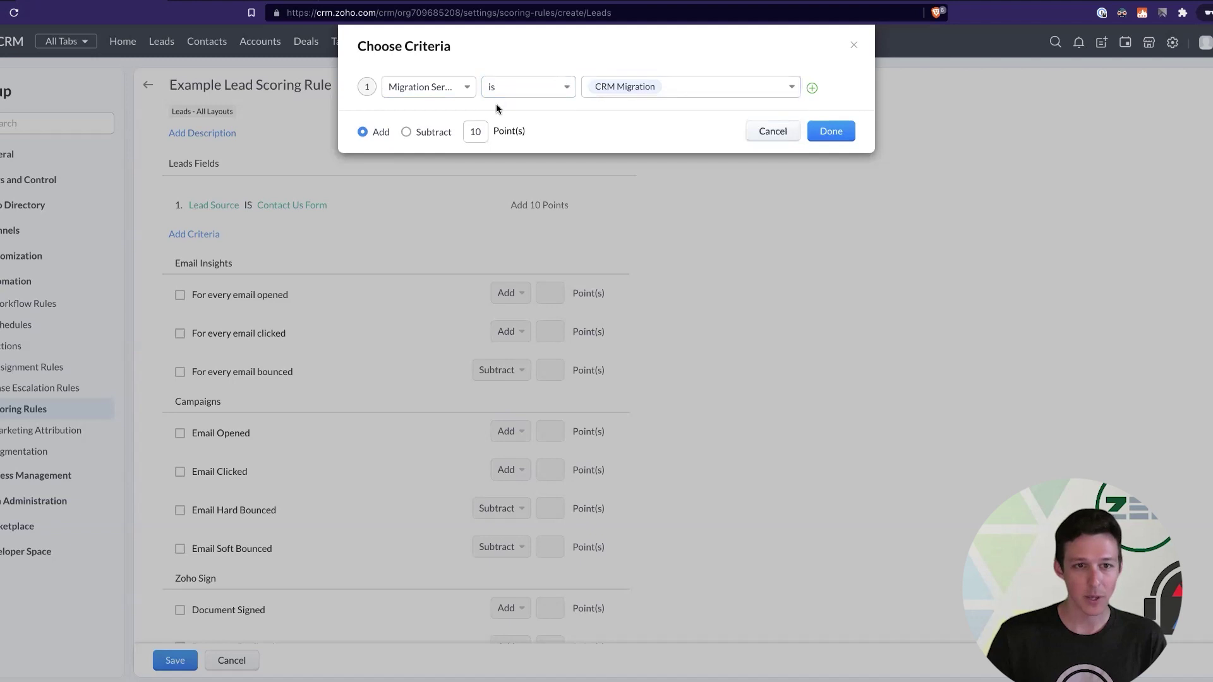
Step: Change that criterion's points from 10 to 5 and confirm it
click(475, 131)
double_click(474, 132)
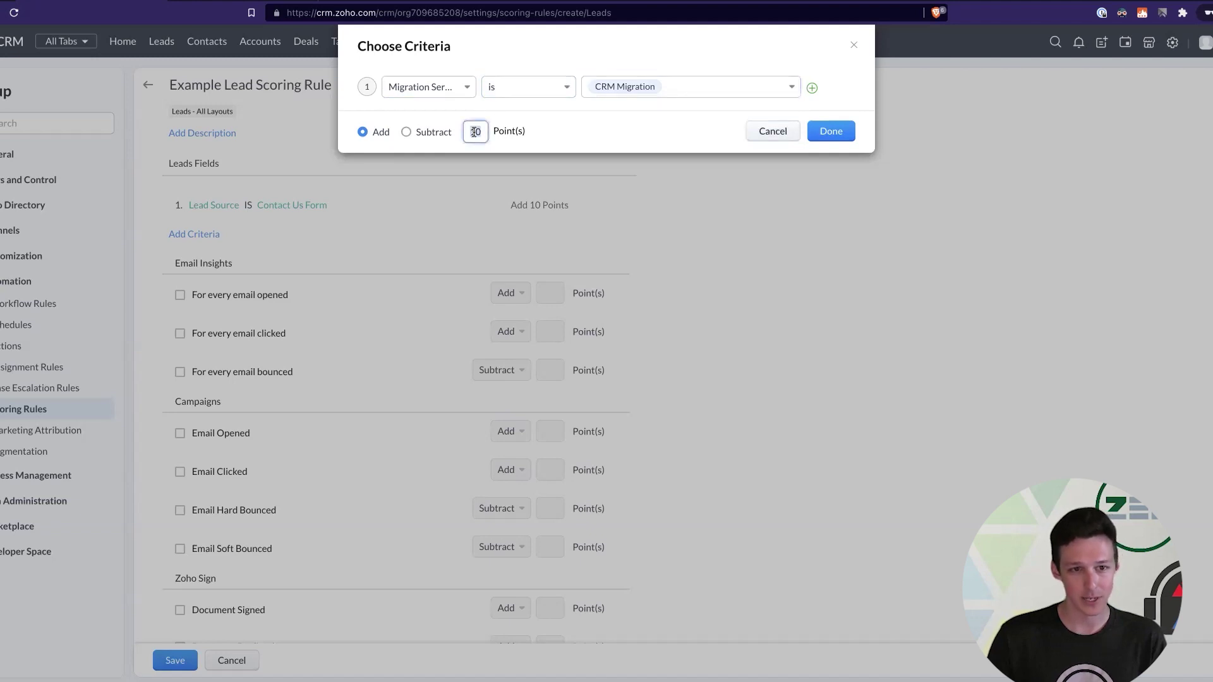
text(5)
click(831, 130)
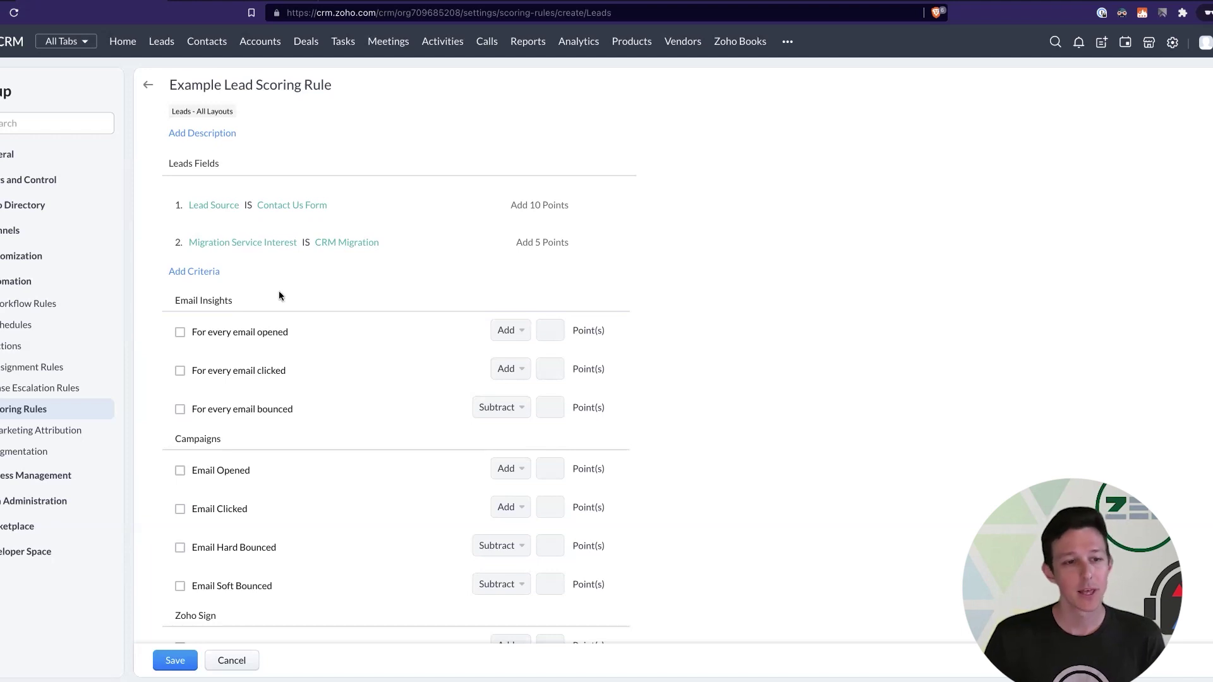
Step: Enable Email Insights scoring for emails opened, clicked and bounced
scroll(252, 293, down, 2)
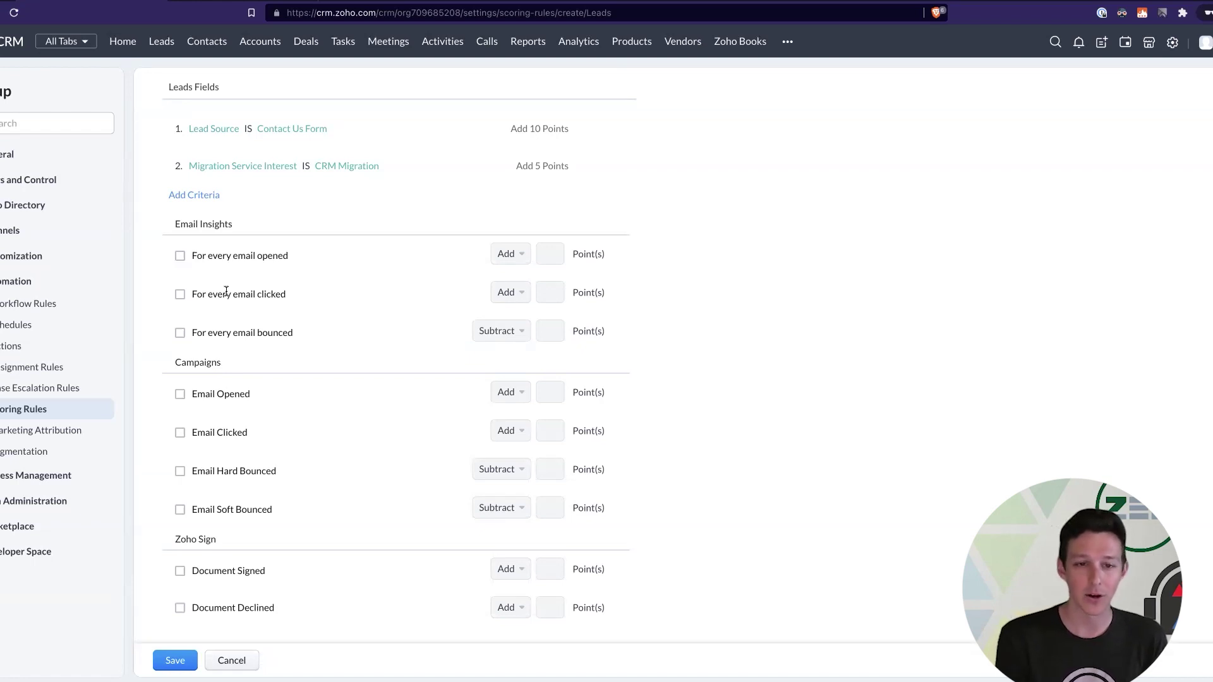
click(181, 257)
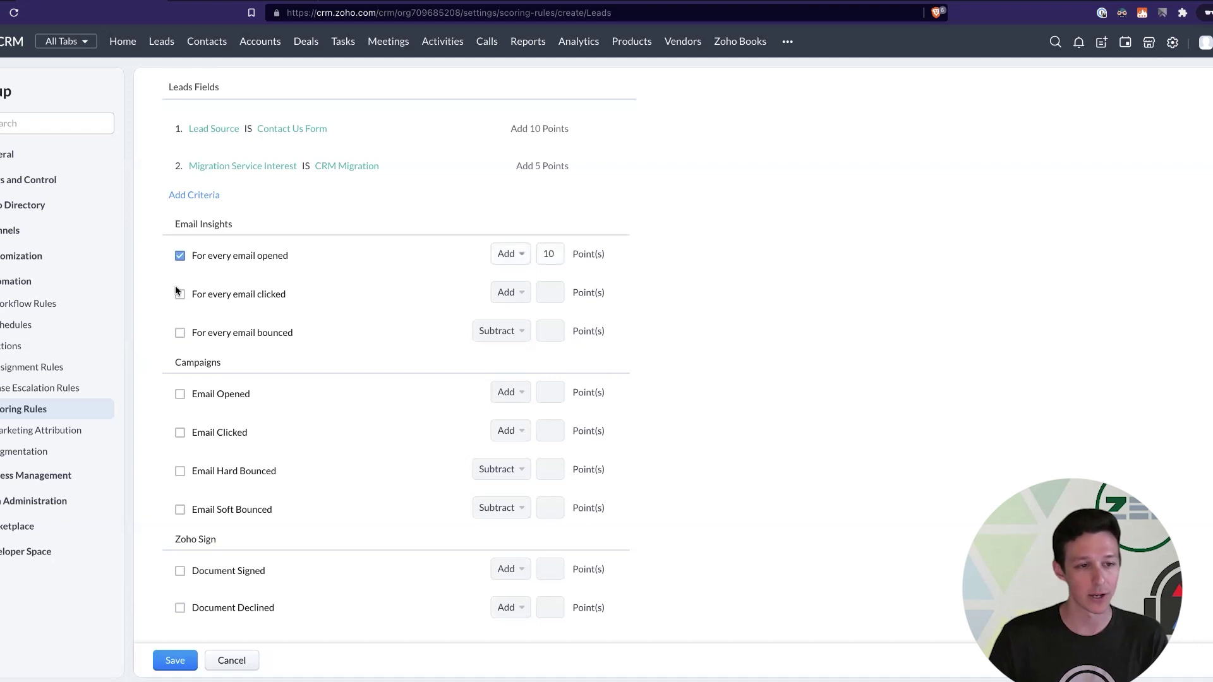
click(180, 295)
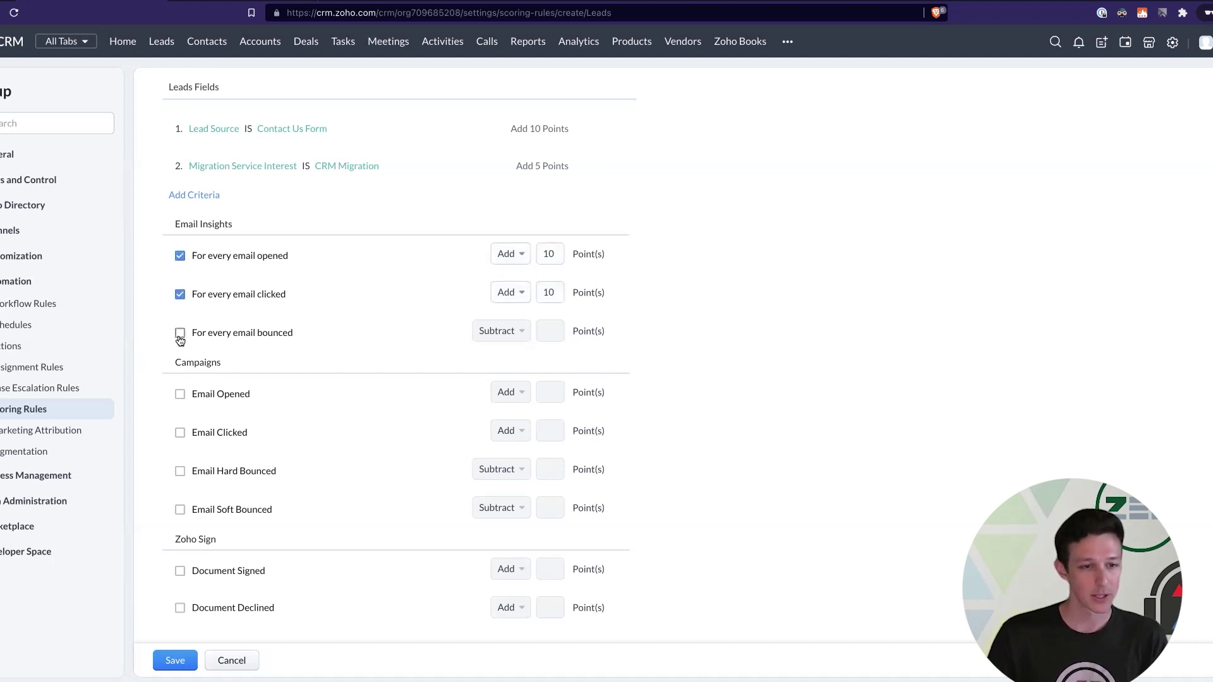
click(180, 333)
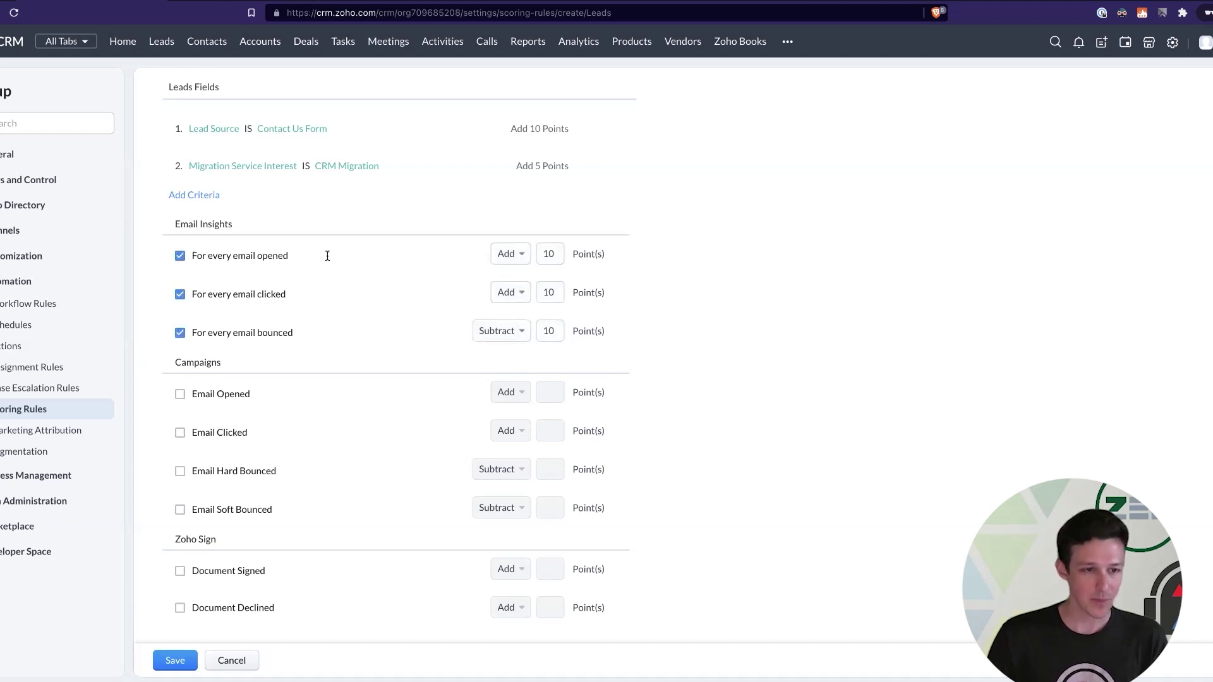
drag(327, 256, 190, 256)
click(555, 254)
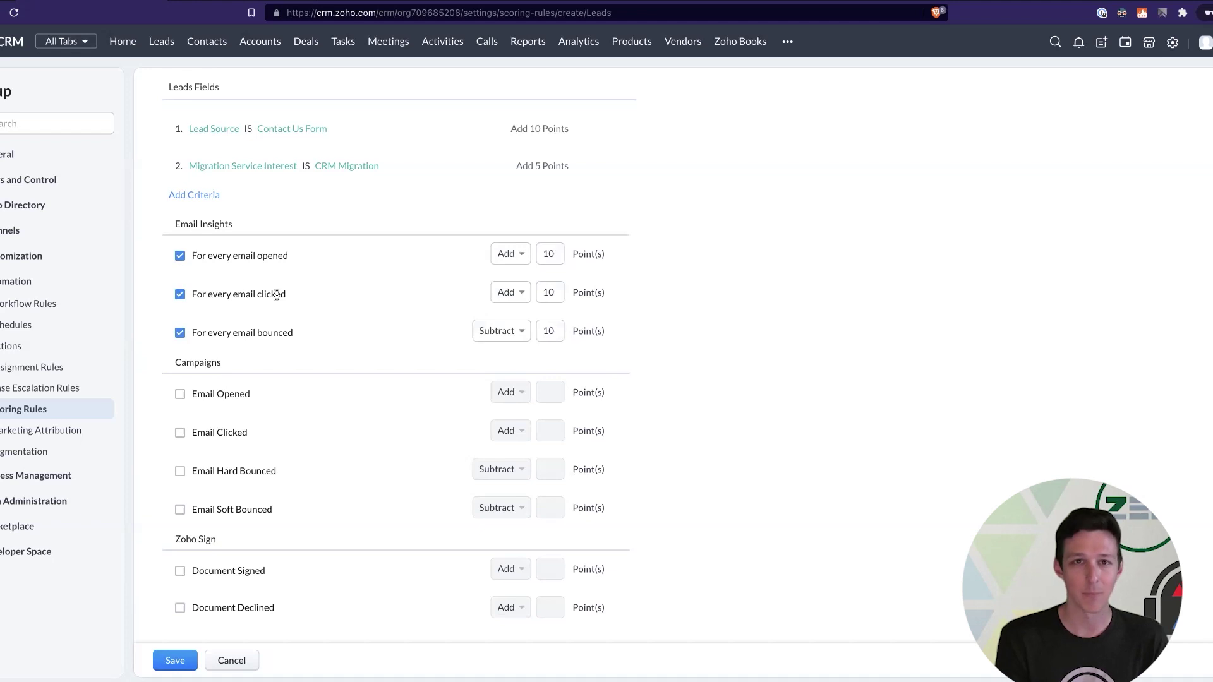
Step: Set 5 points per opened email, keeping +10 per click and −10 per bounce
click(551, 255)
key(BackSpace)
key(BackSpace)
text(5)
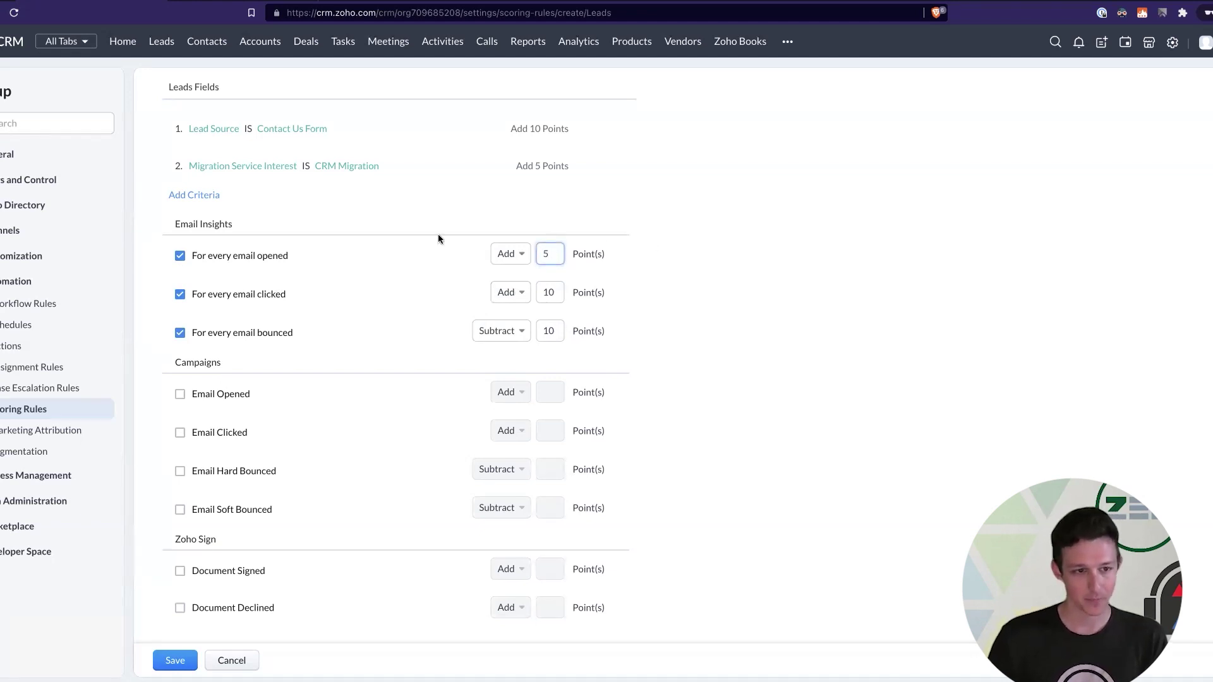
click(505, 222)
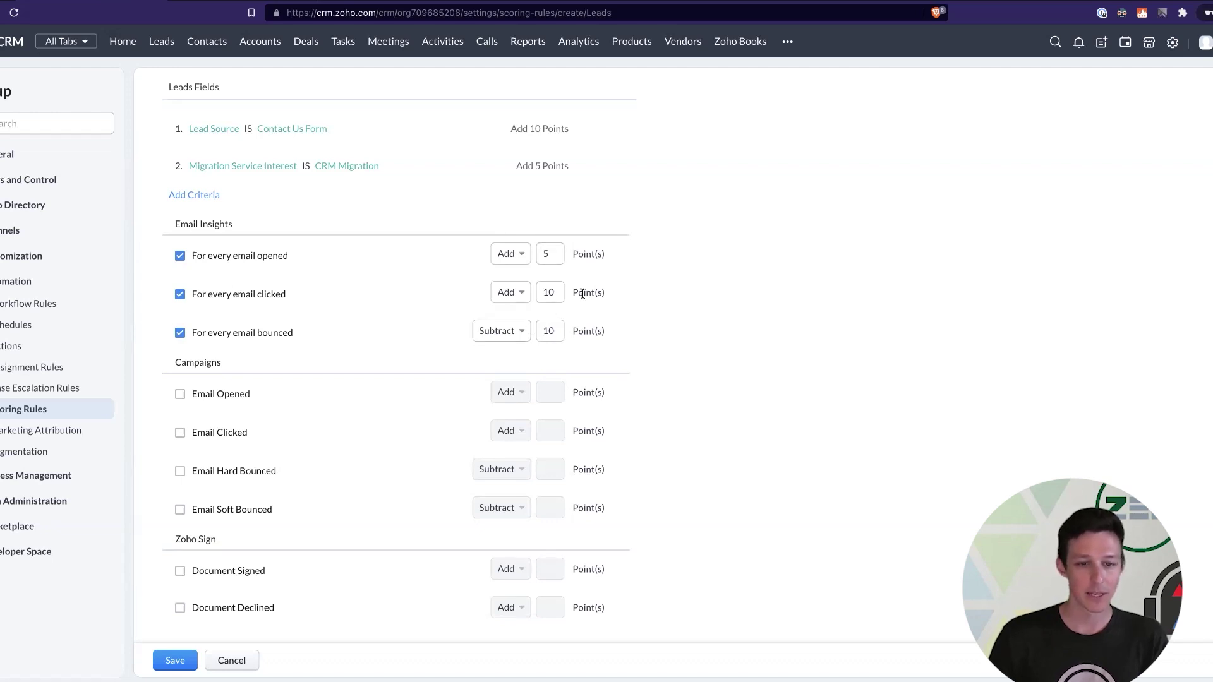
click(557, 330)
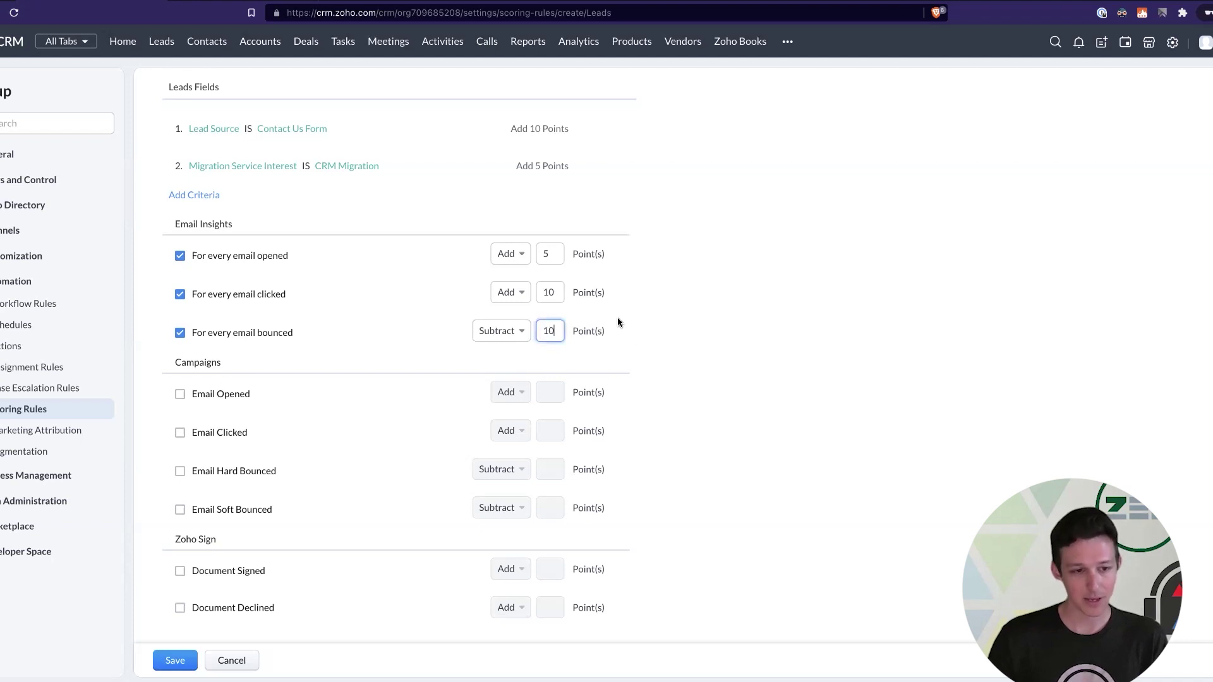
click(573, 355)
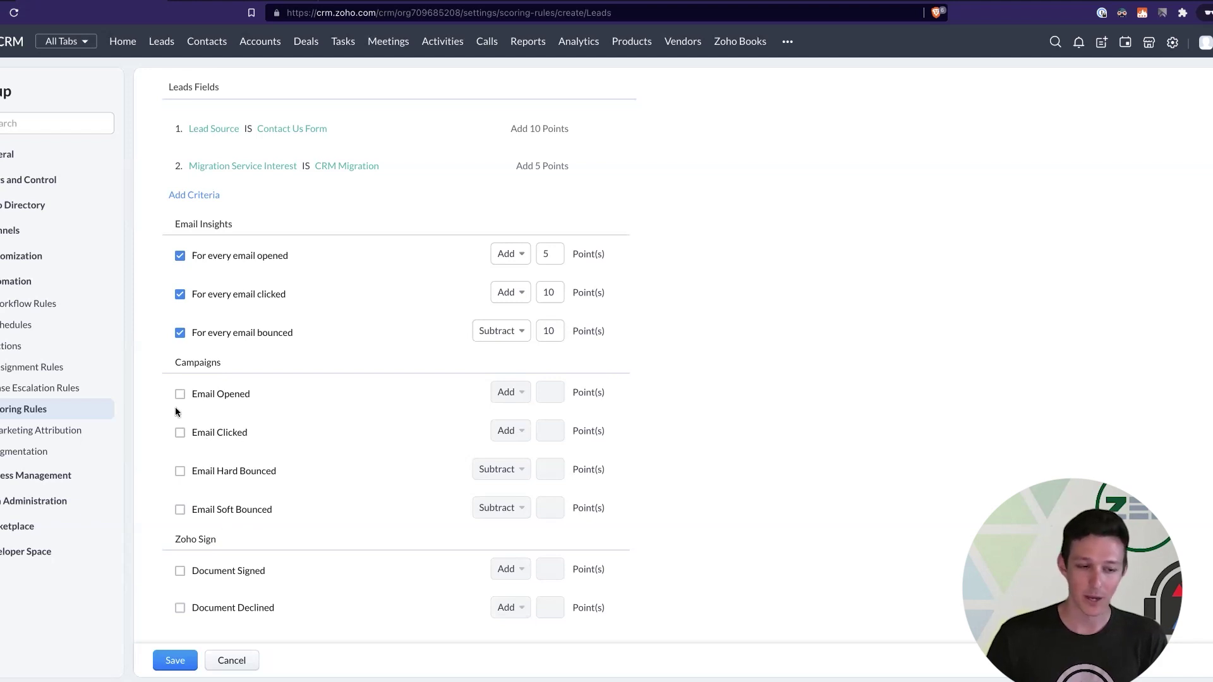
Step: Score +10 for signed Zoho Sign documents and −10 for declined ones, then save the rule
click(180, 571)
click(180, 608)
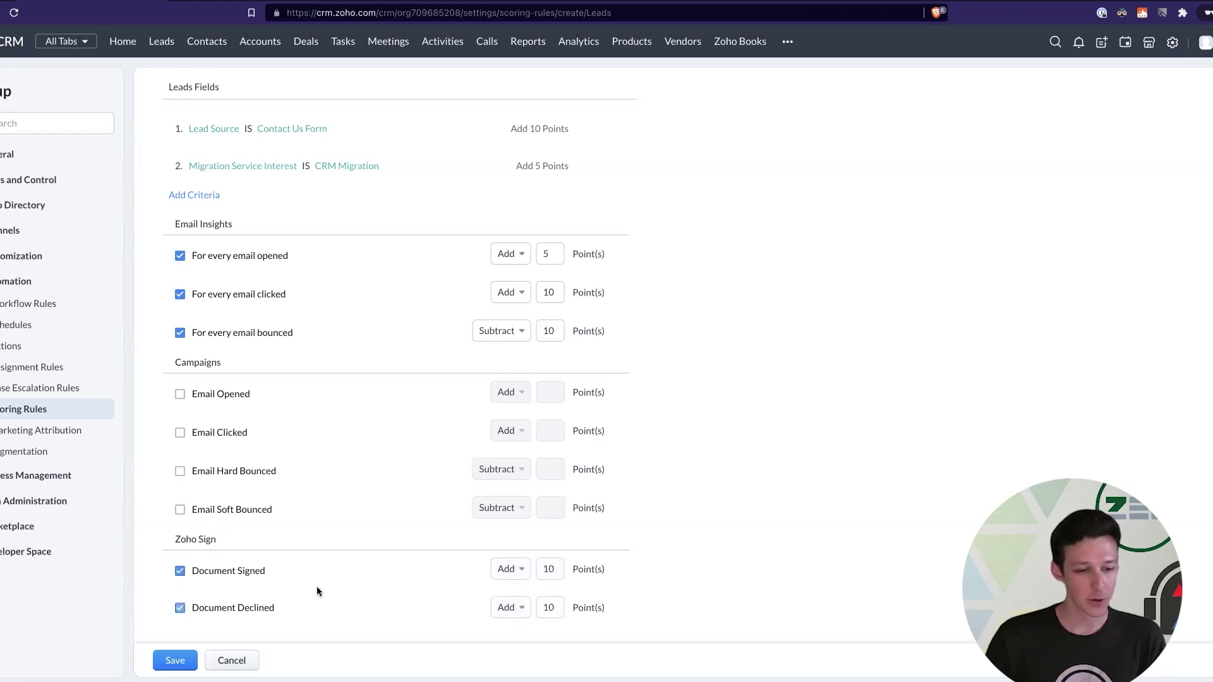
click(513, 608)
click(512, 653)
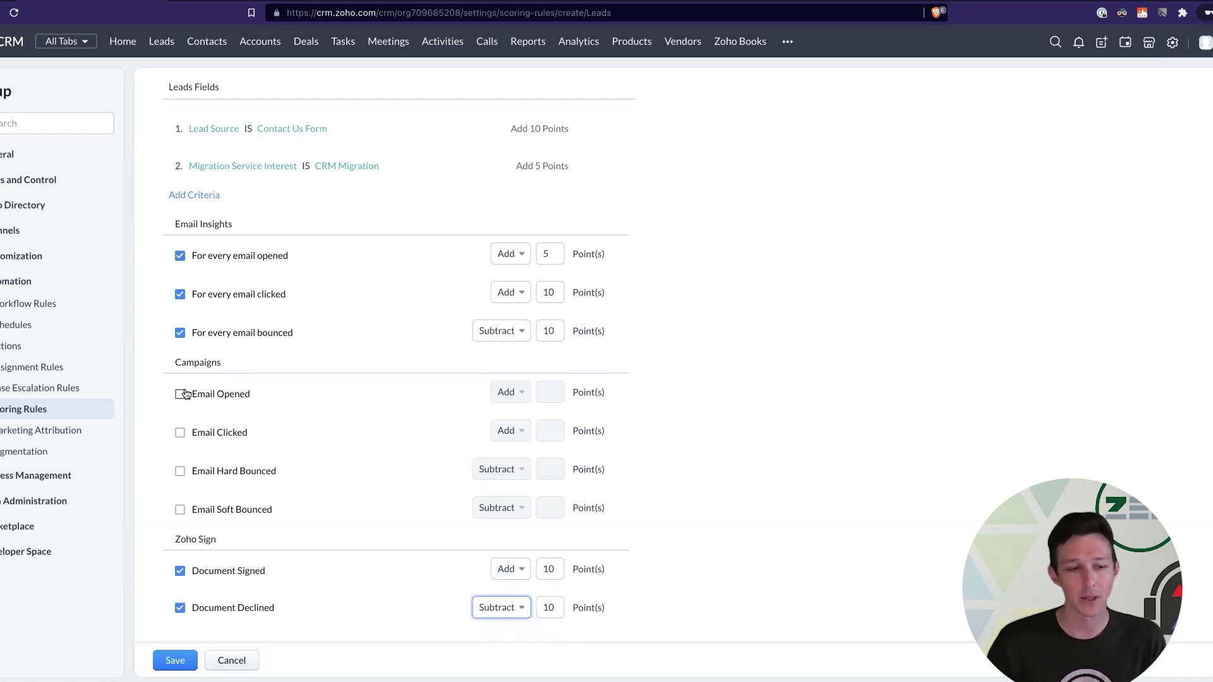
click(173, 661)
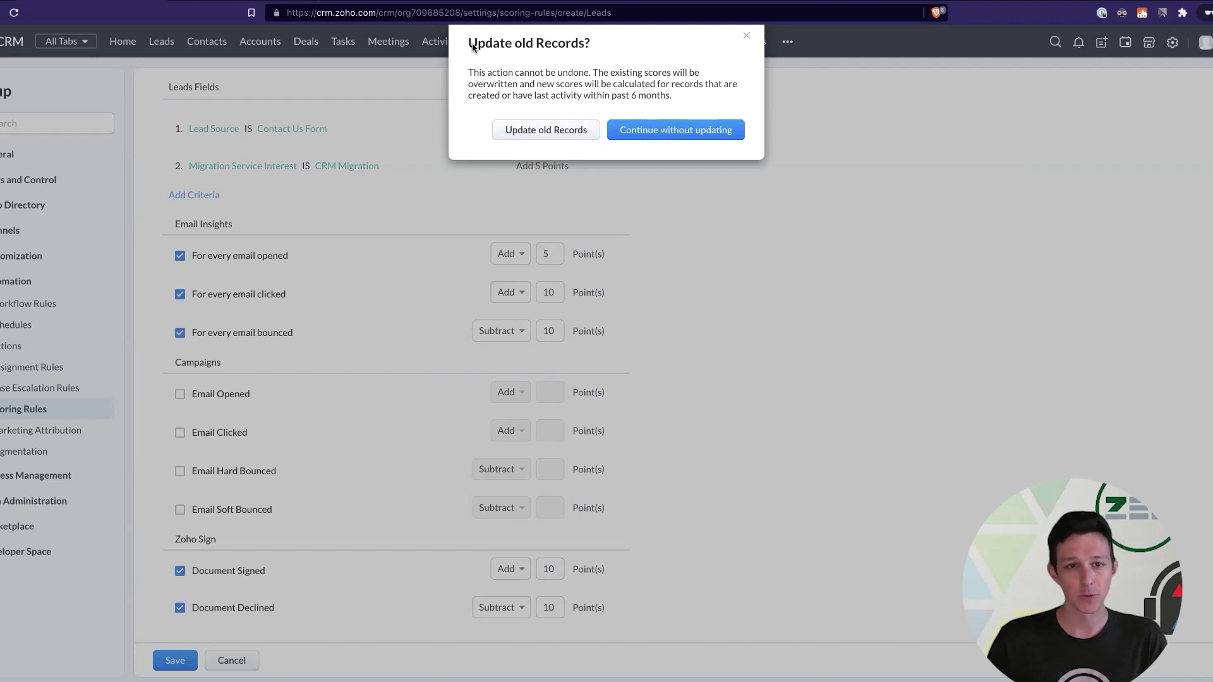
Step: Choose Update old Records so existing leads' scores are recalculated
drag(470, 43, 601, 50)
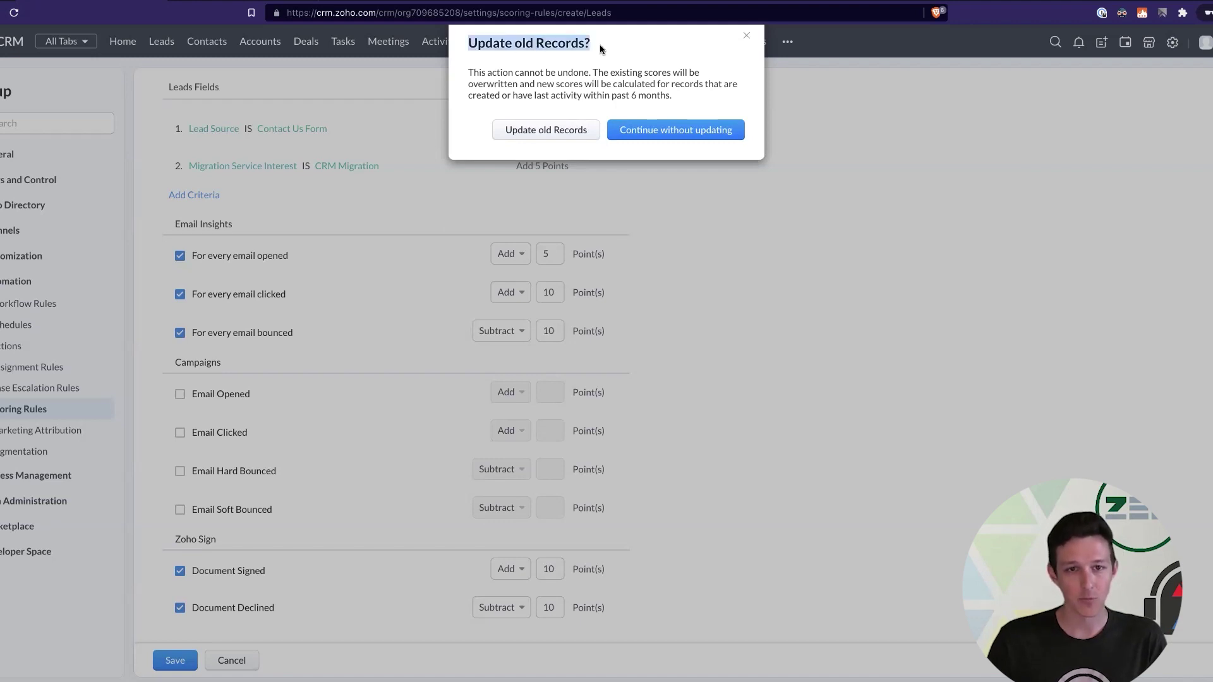
click(590, 120)
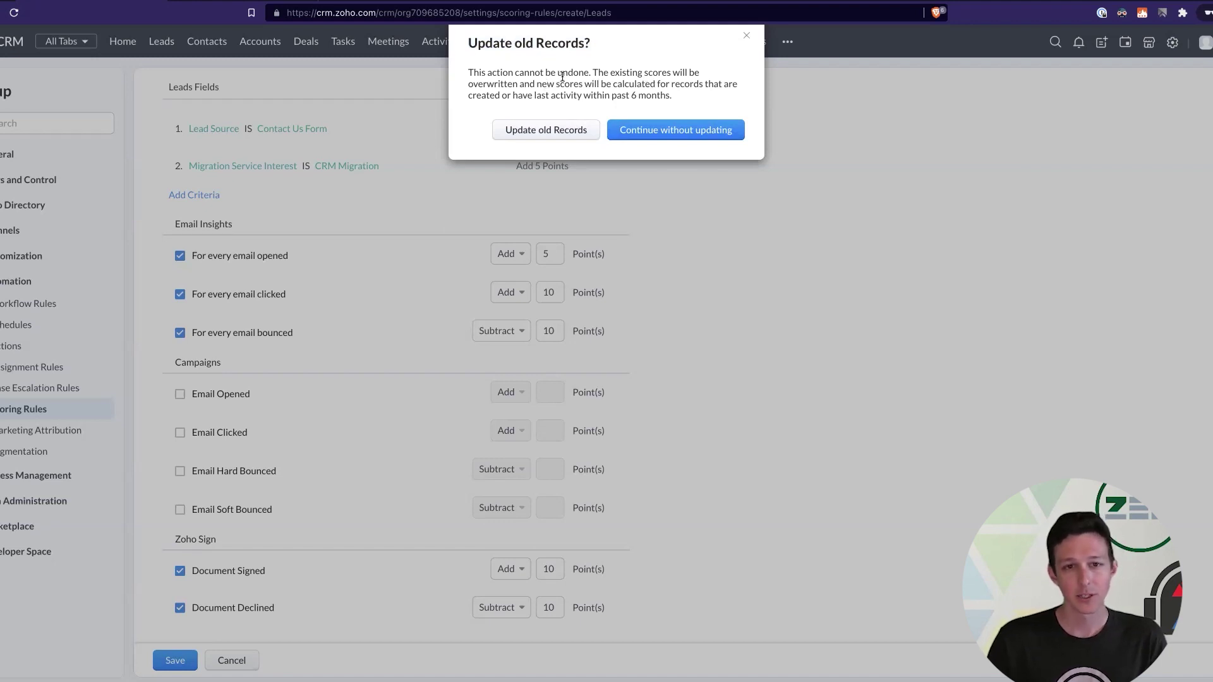
drag(531, 77, 609, 77)
click(609, 77)
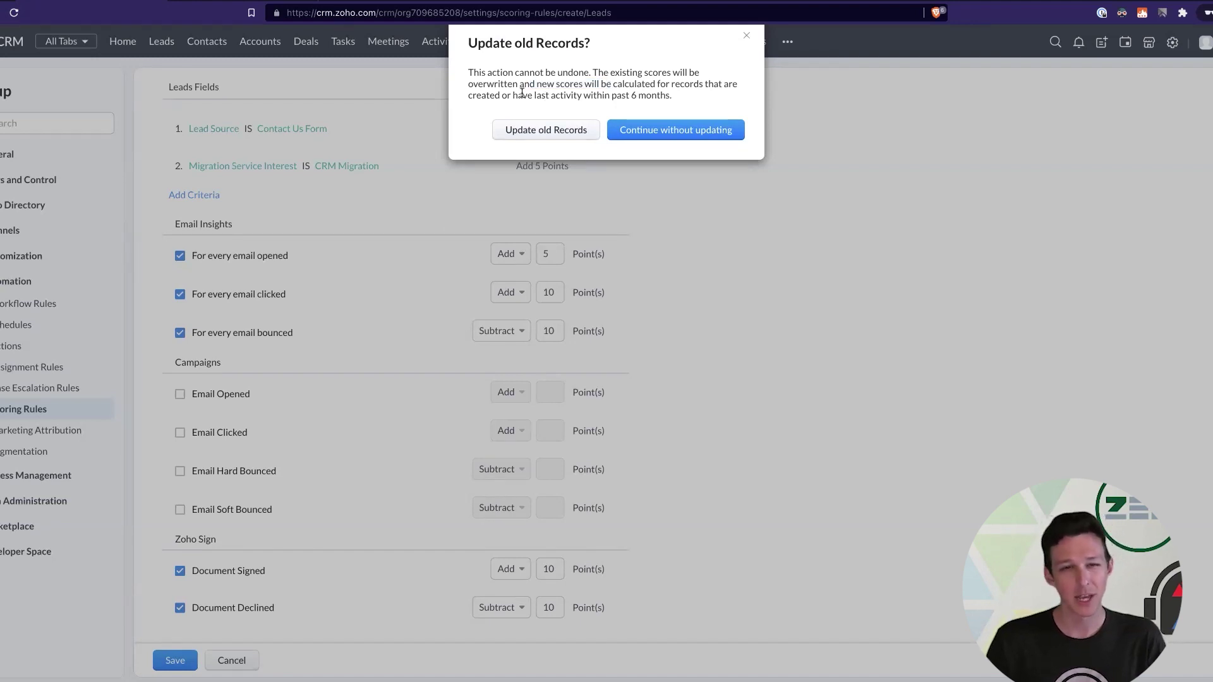
drag(515, 95, 611, 95)
click(574, 63)
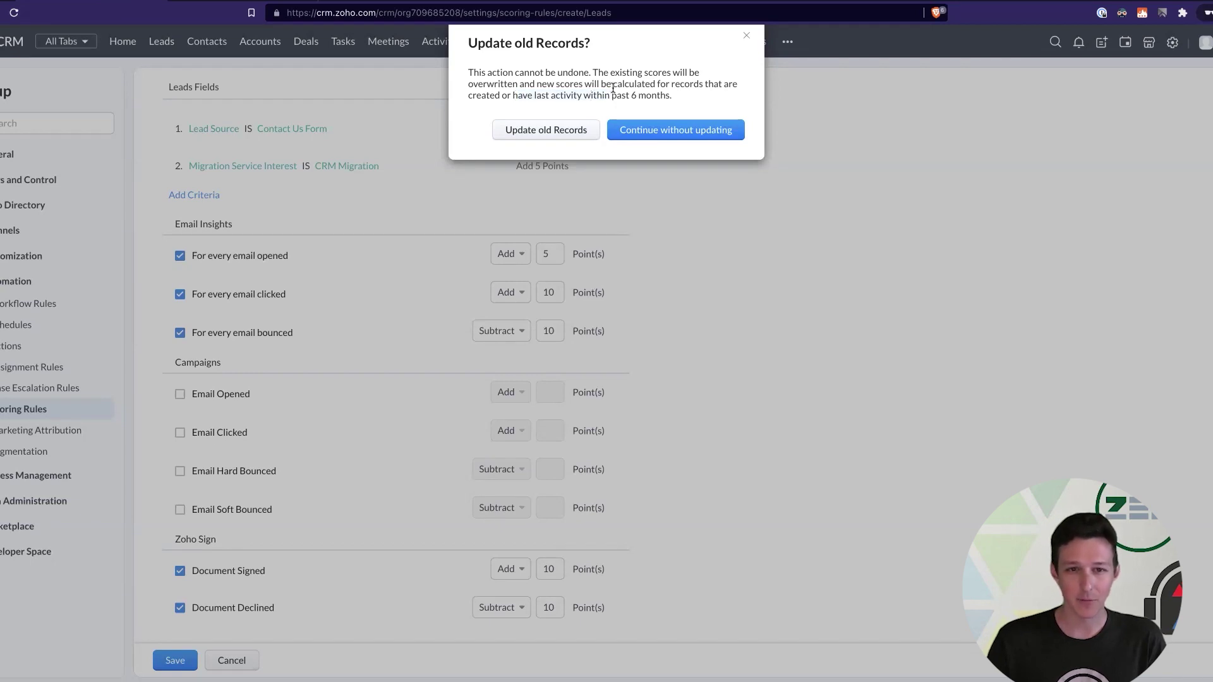
click(567, 128)
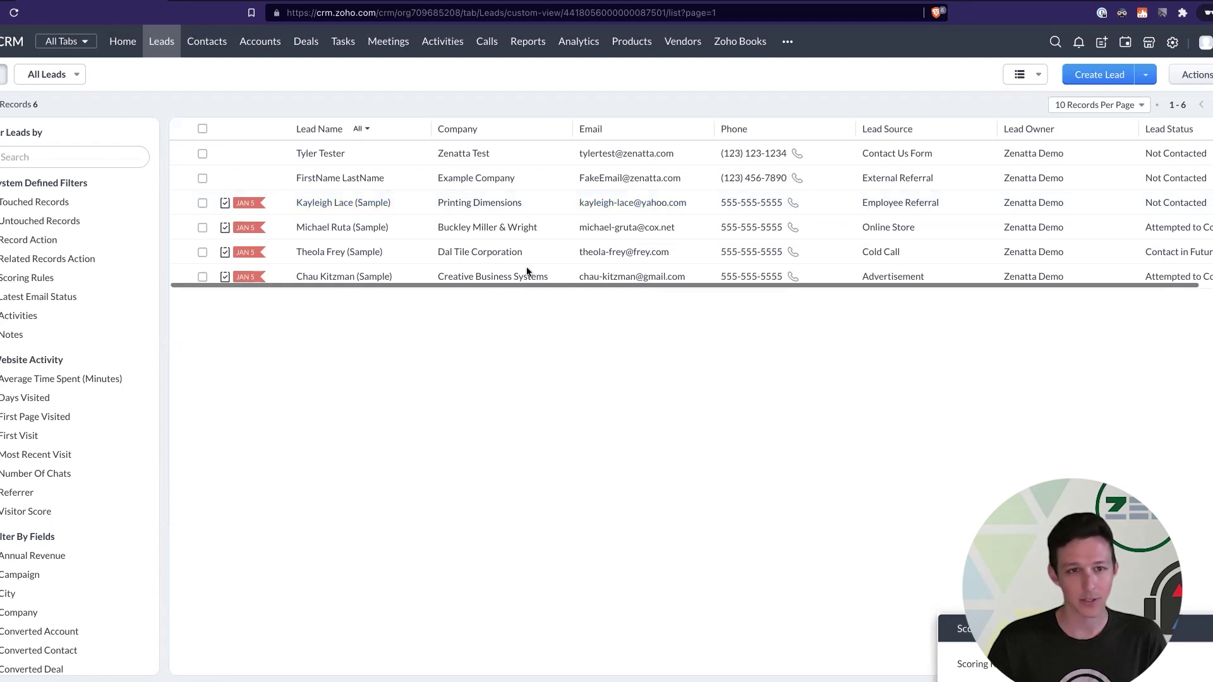
Step: Confirm the first lead scores 15 under Example Lead Scoring Rule, then return to the Leads list
click(302, 154)
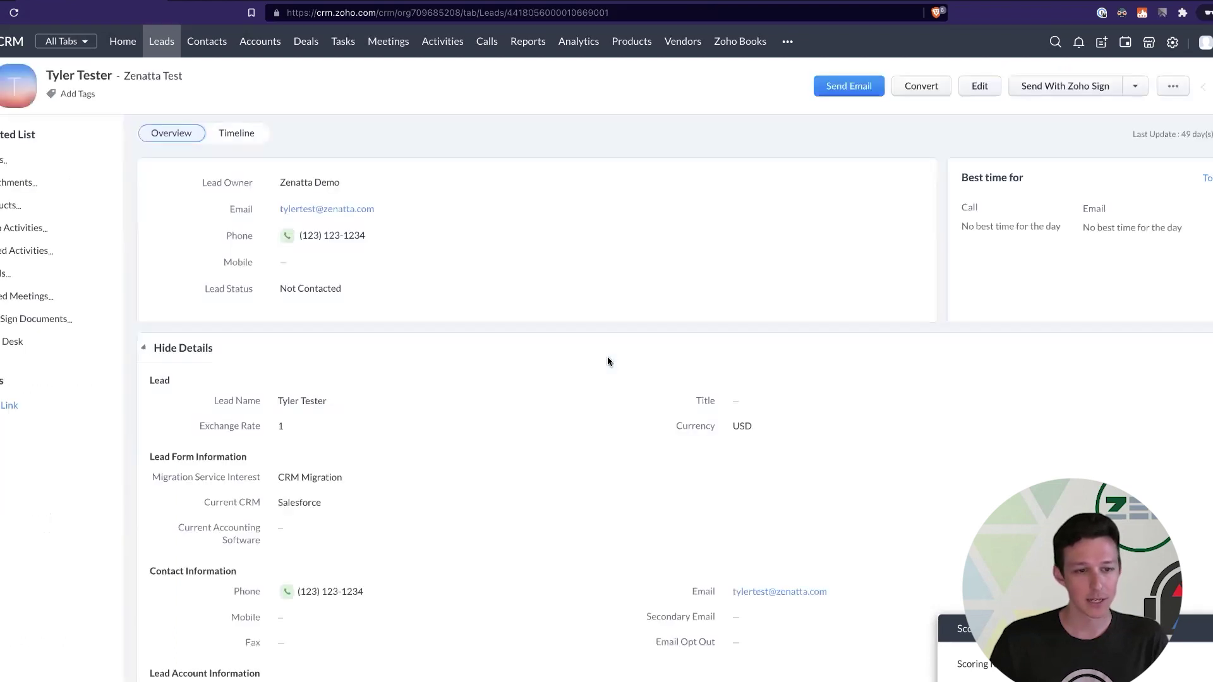
scroll(608, 360, down, 6)
scroll(608, 358, down, 8)
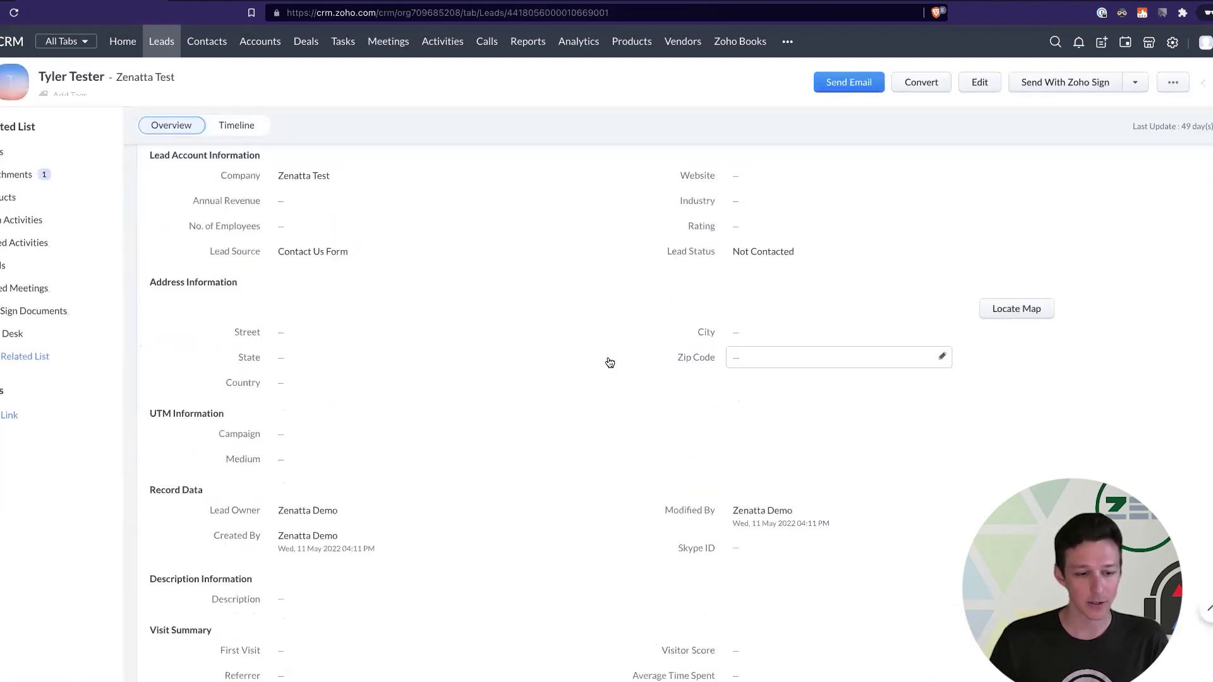
scroll(479, 310, down, 3)
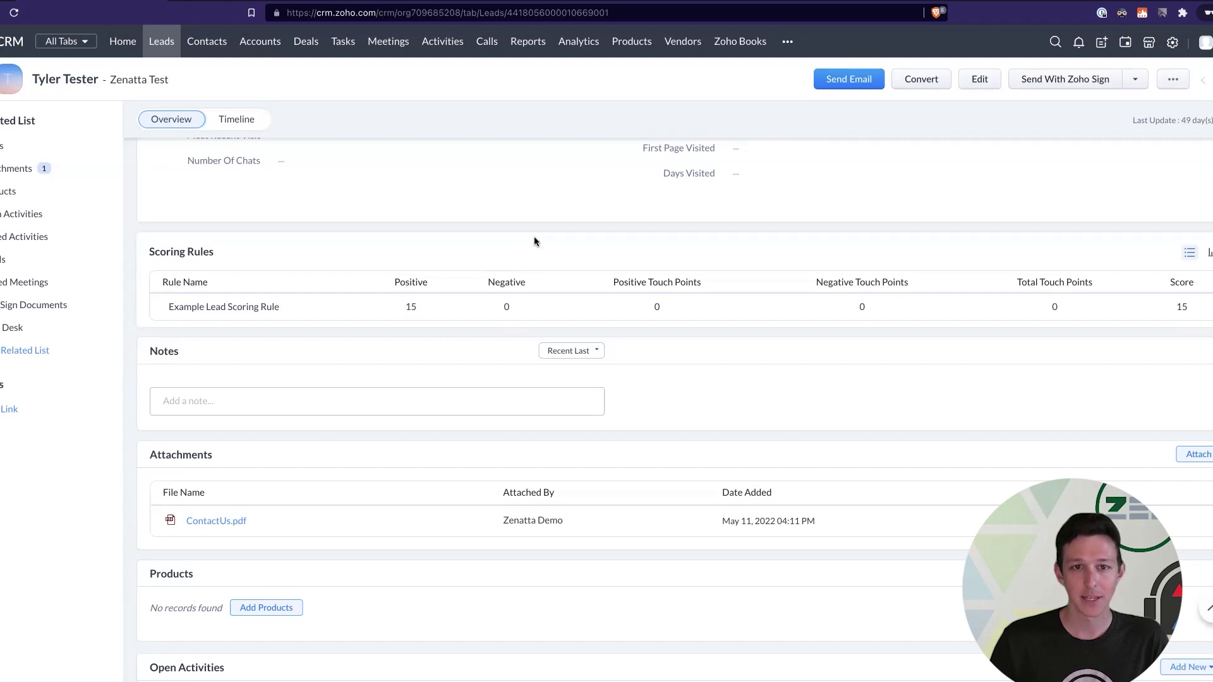
scroll(535, 241, up, 1)
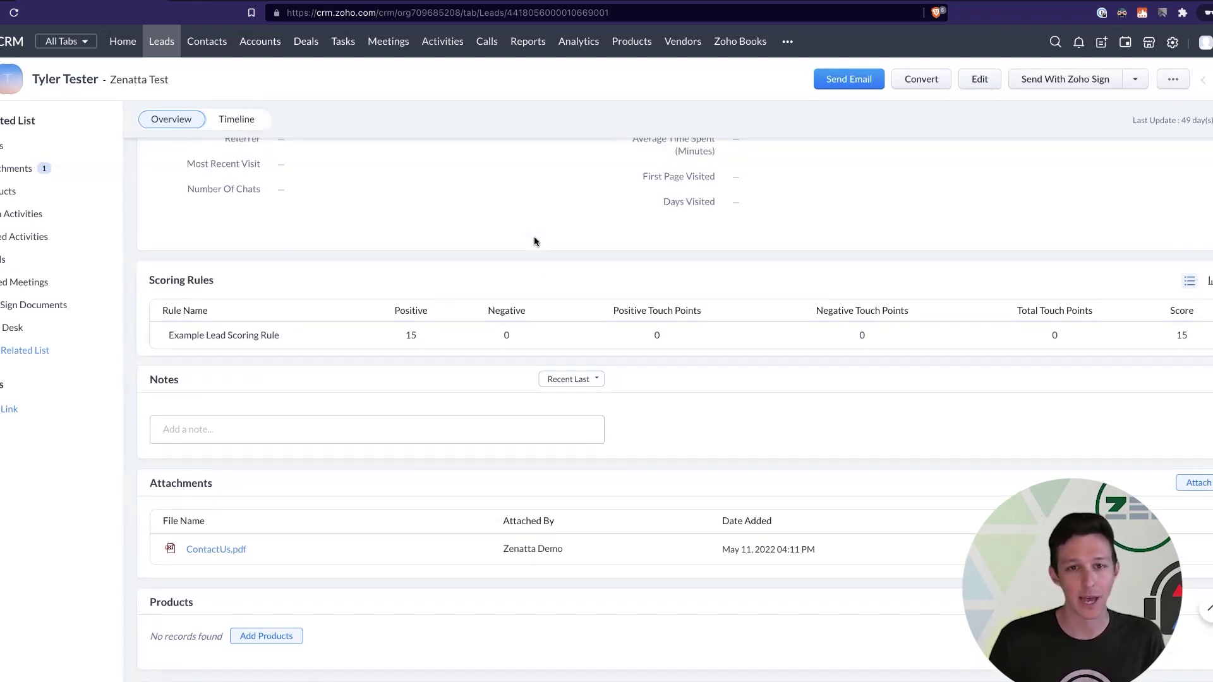
scroll(535, 241, up, 5)
scroll(533, 241, up, 4)
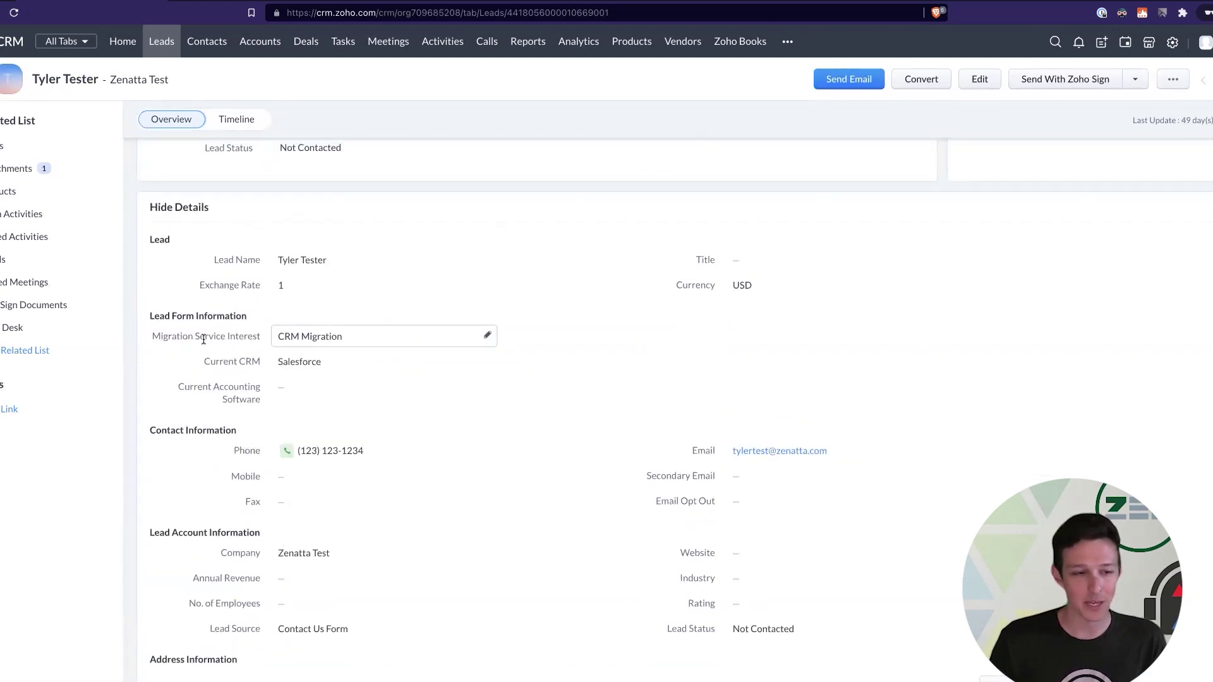
drag(160, 336, 298, 342)
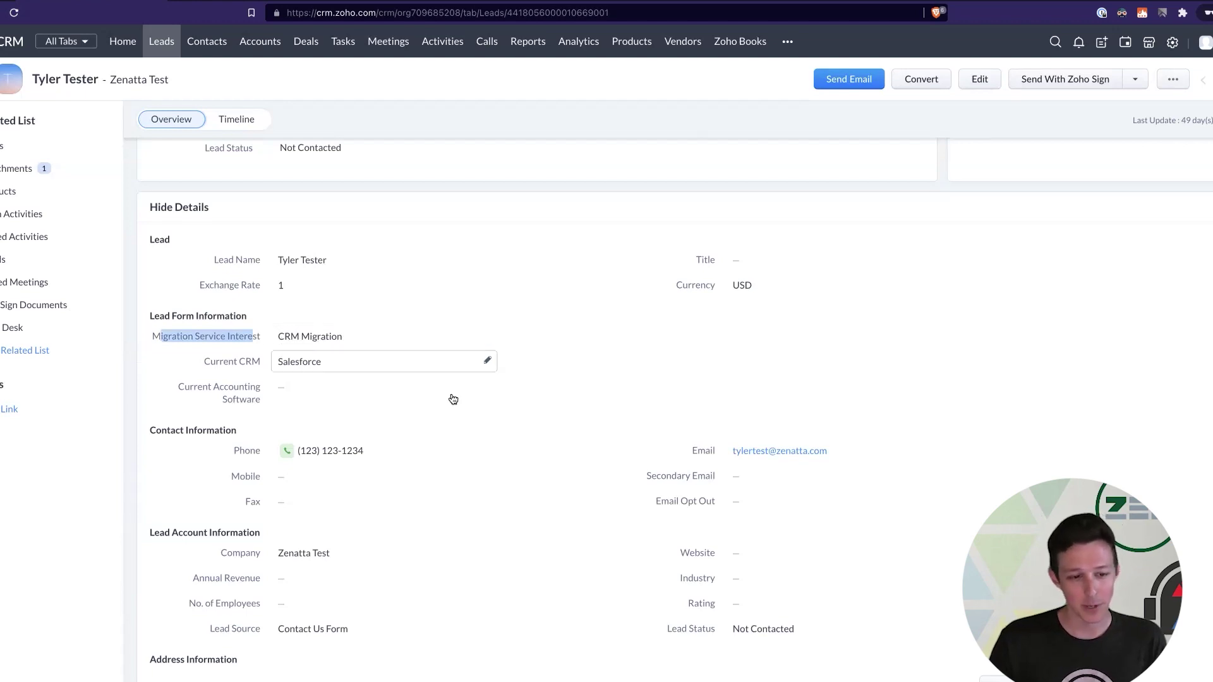
scroll(453, 399, down, 3)
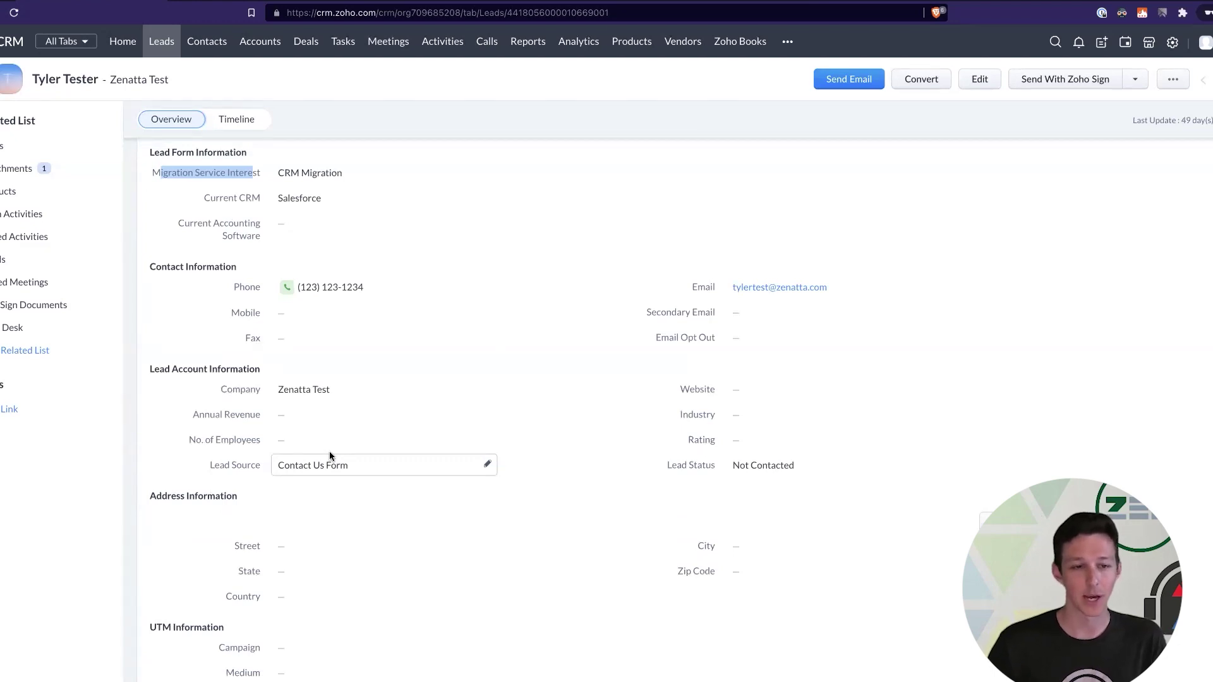
scroll(335, 252, up, 3)
scroll(339, 207, up, 3)
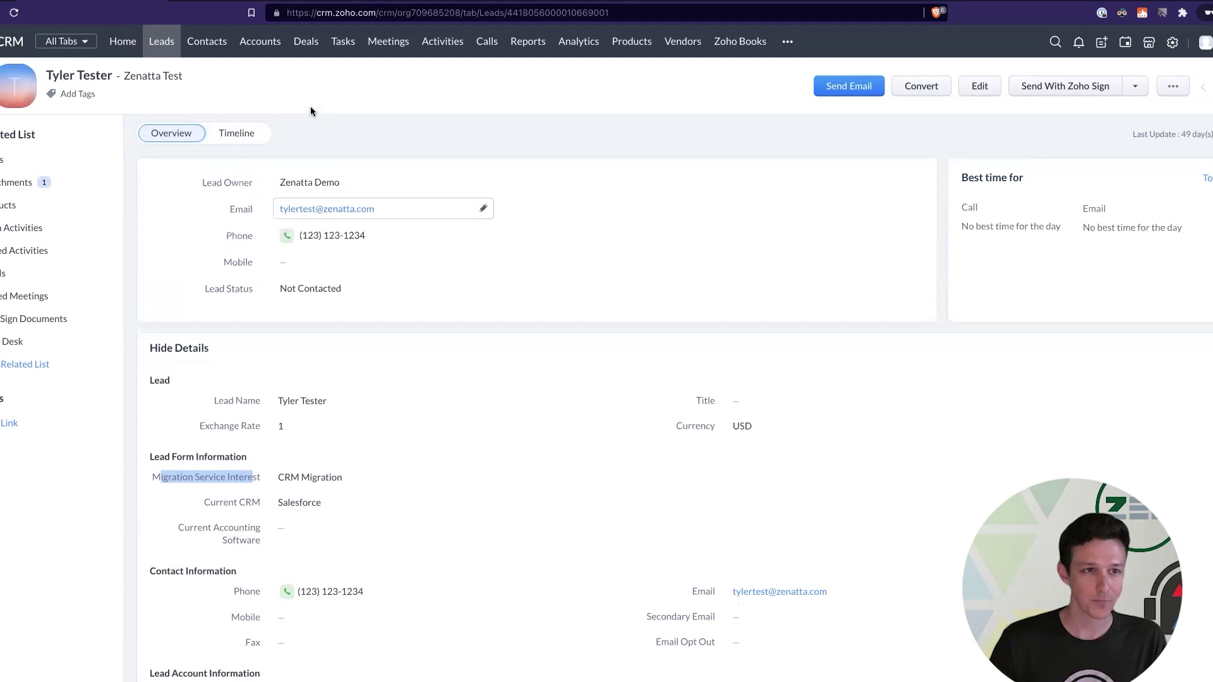
click(162, 43)
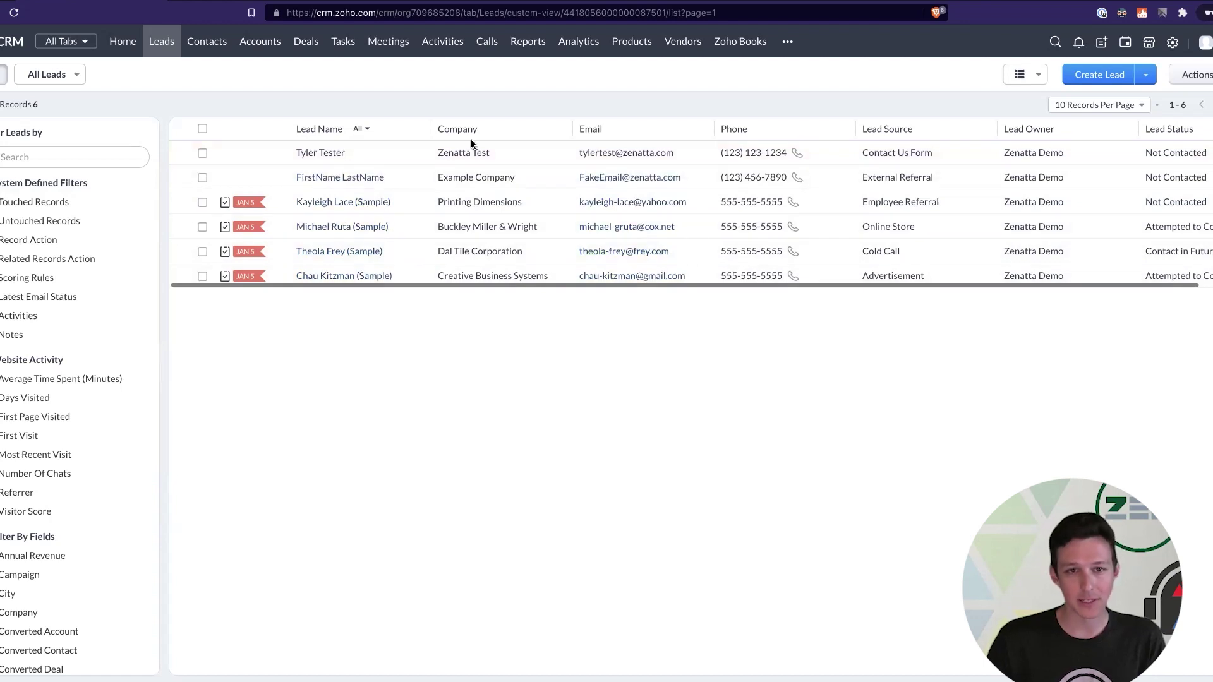
Step: Filter the leads to Example Lead Scoring Rule Positive Score greater than 0
click(31, 280)
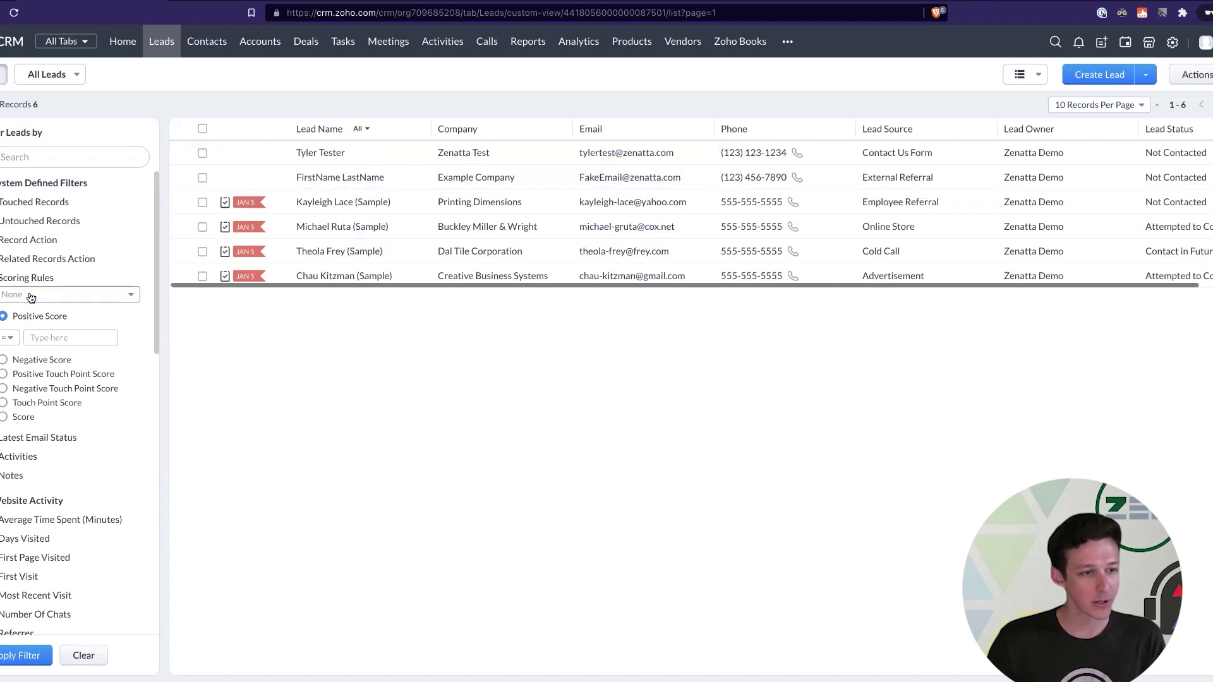
click(31, 297)
click(95, 315)
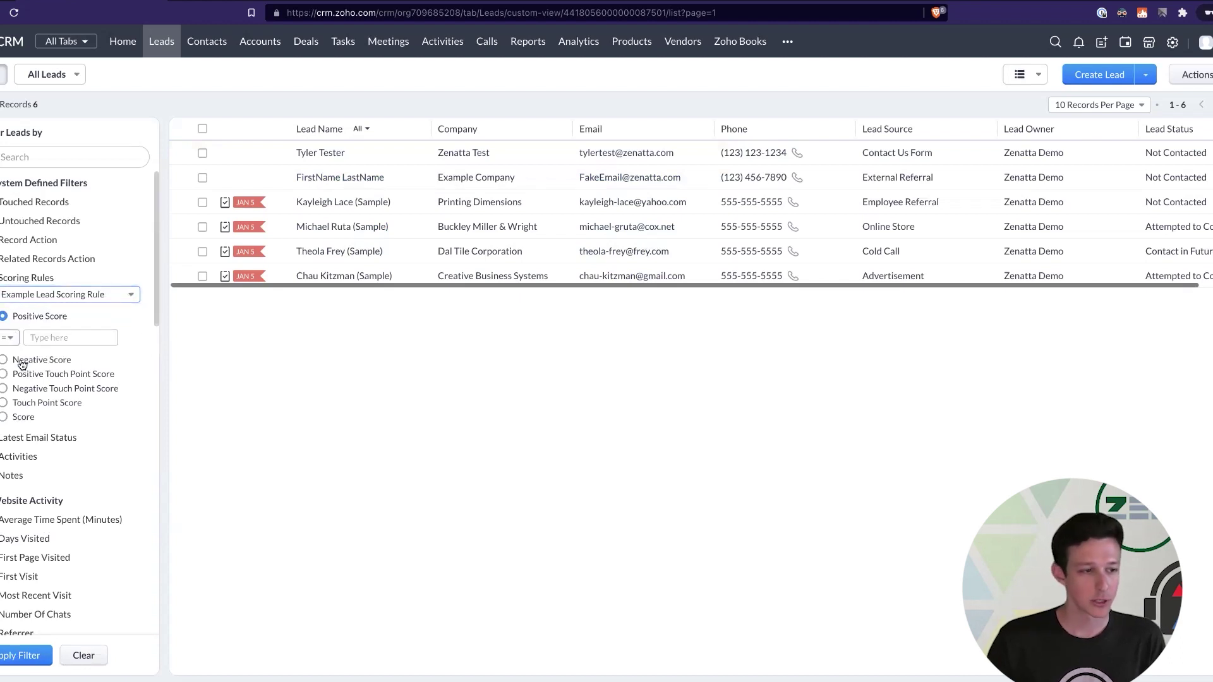
click(10, 338)
click(13, 357)
click(66, 335)
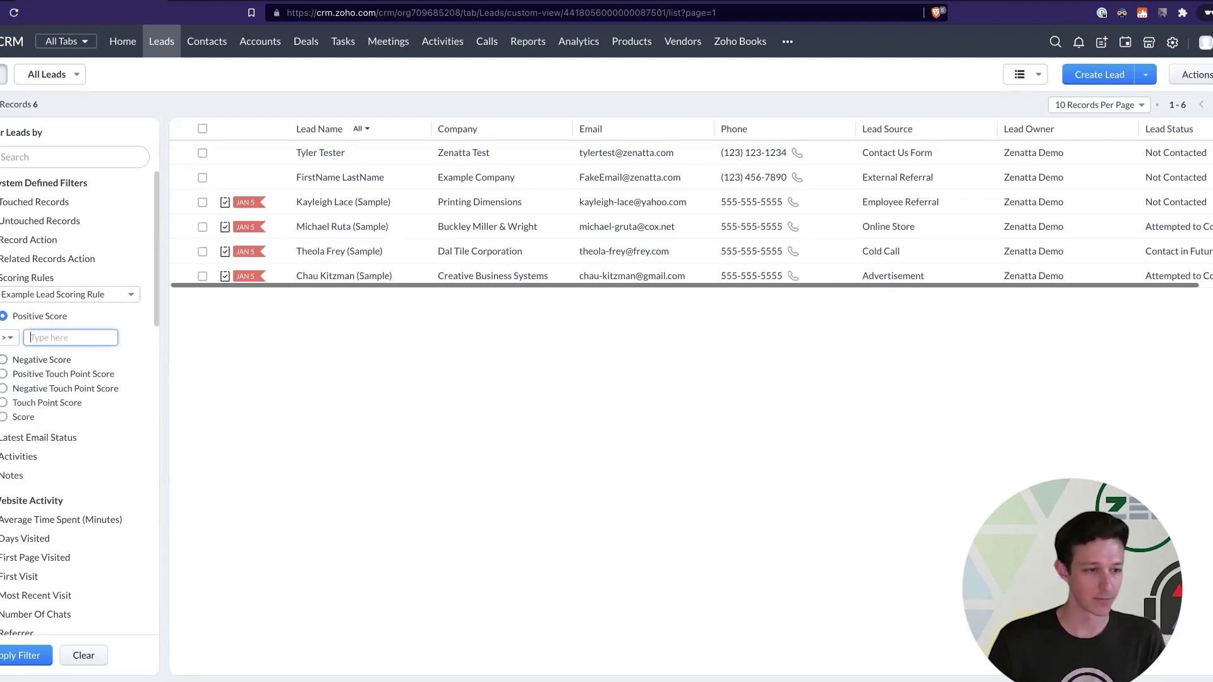
text(0)
key(Return)
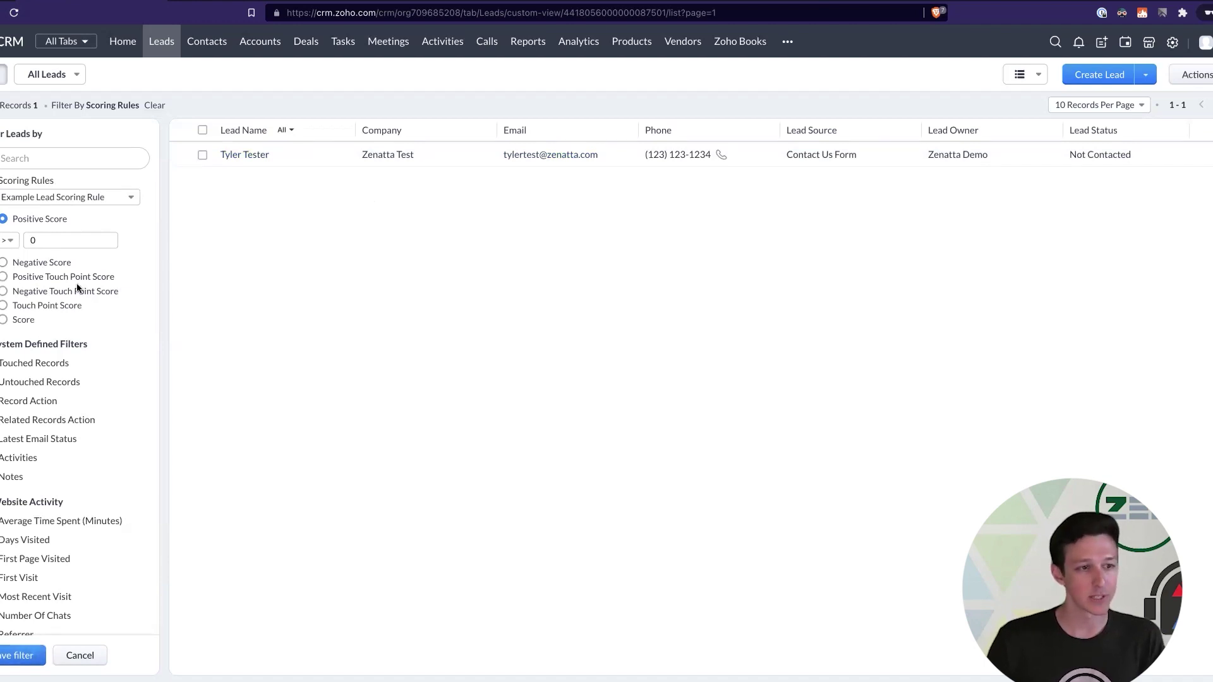
click(19, 655)
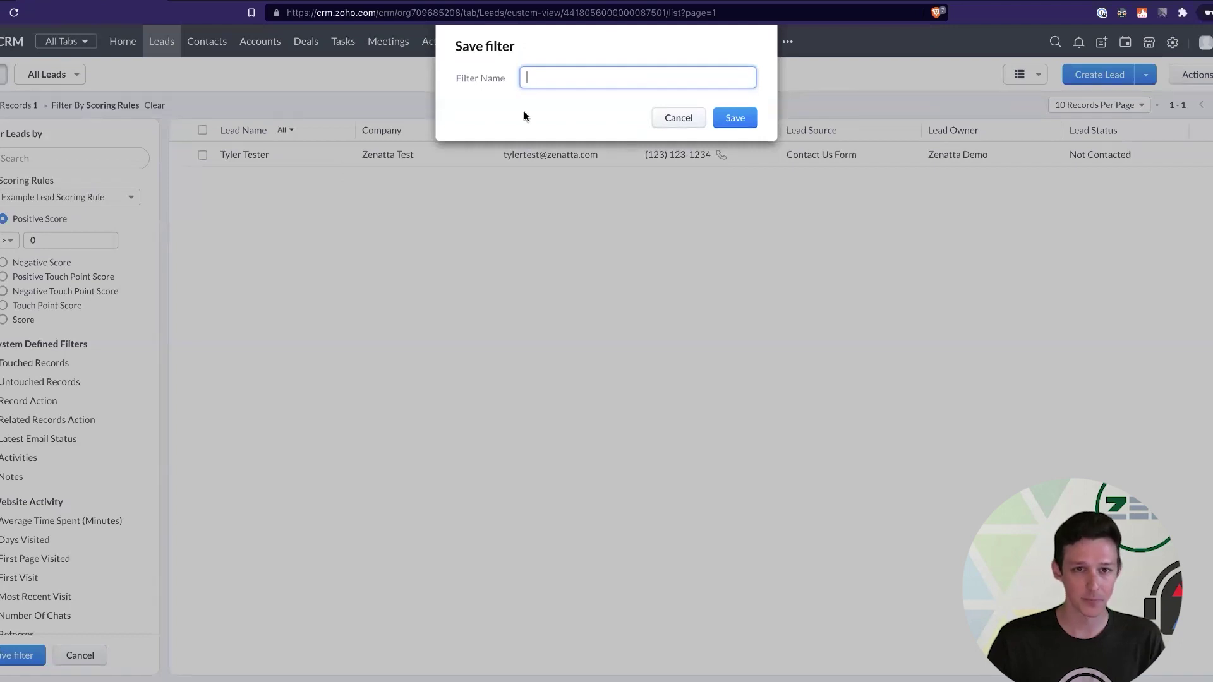
Step: Save the current filter under the name 'Positive Lead Score'
text(Positiv)
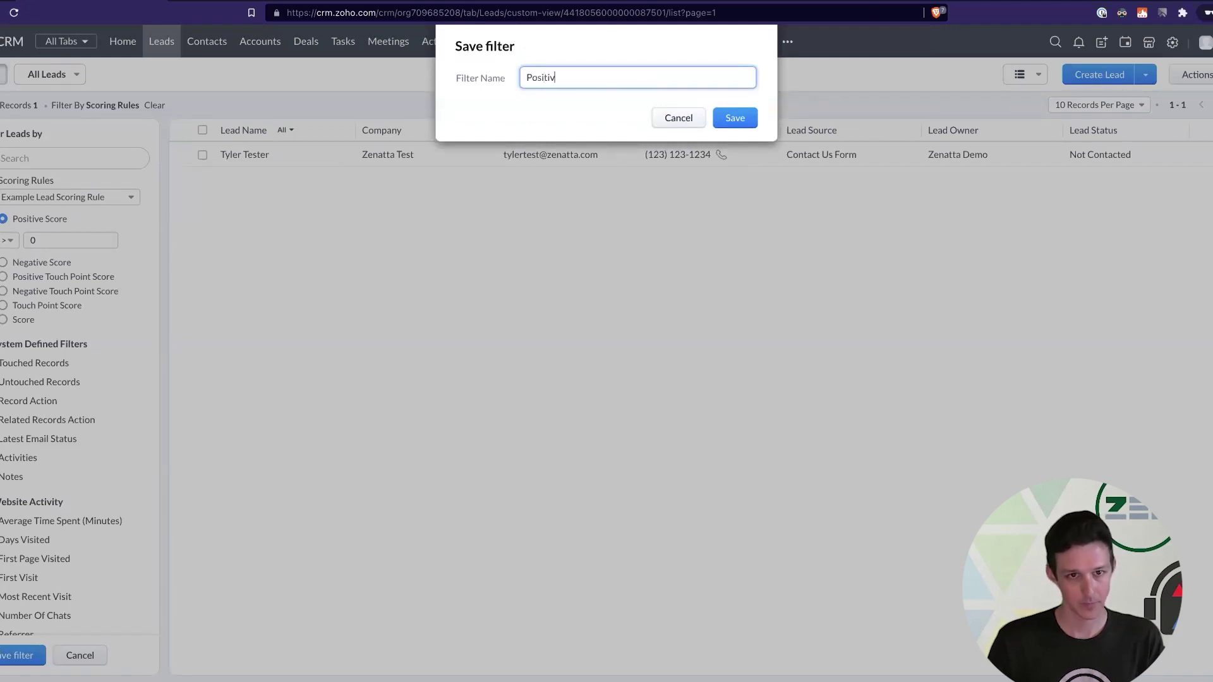
text(e LeadScore)
click(731, 119)
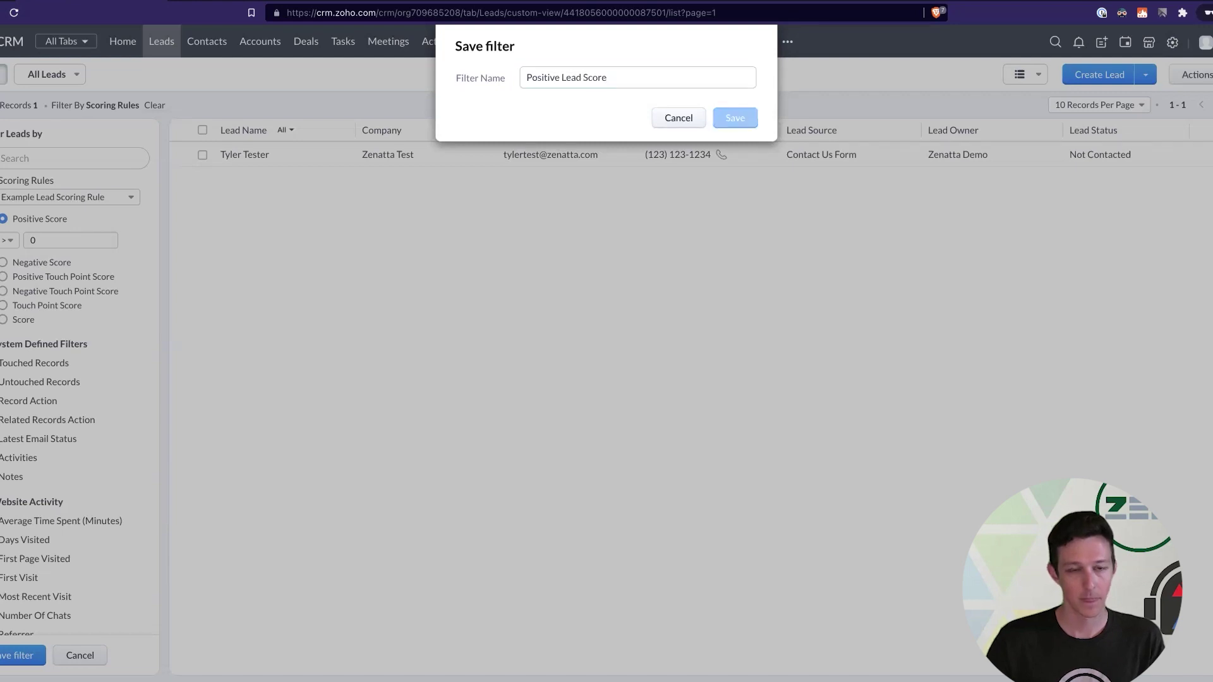